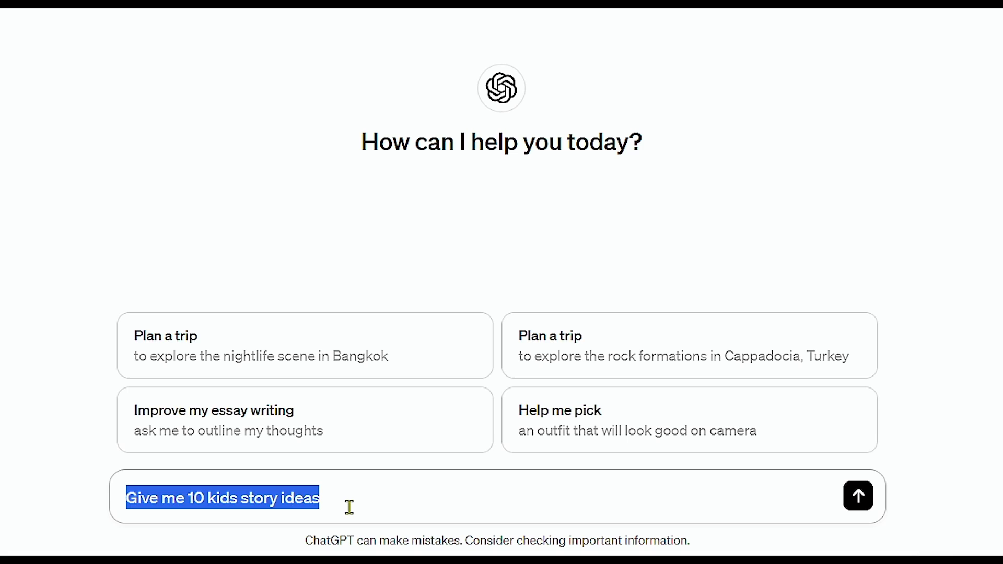
- Send the ten kids' story ideas prompt and copy idea 7, The Friendly Monster
key("Return")
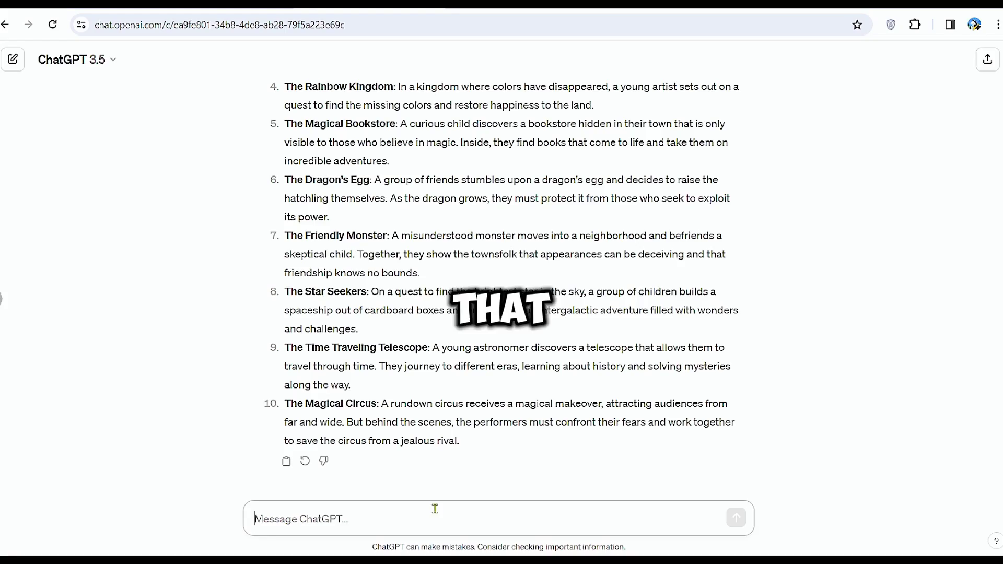
scroll(298, 421, "up", 2)
scroll(384, 392, "up", 1)
scroll(495, 266, "up", 1)
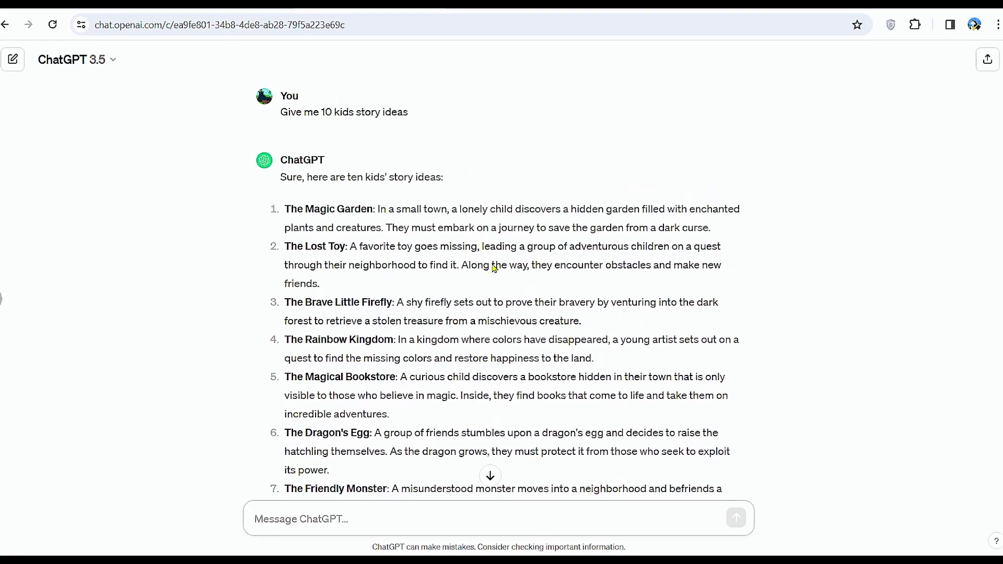
scroll(451, 248, "down", 3)
left_click_drag(284, 269, 427, 311)
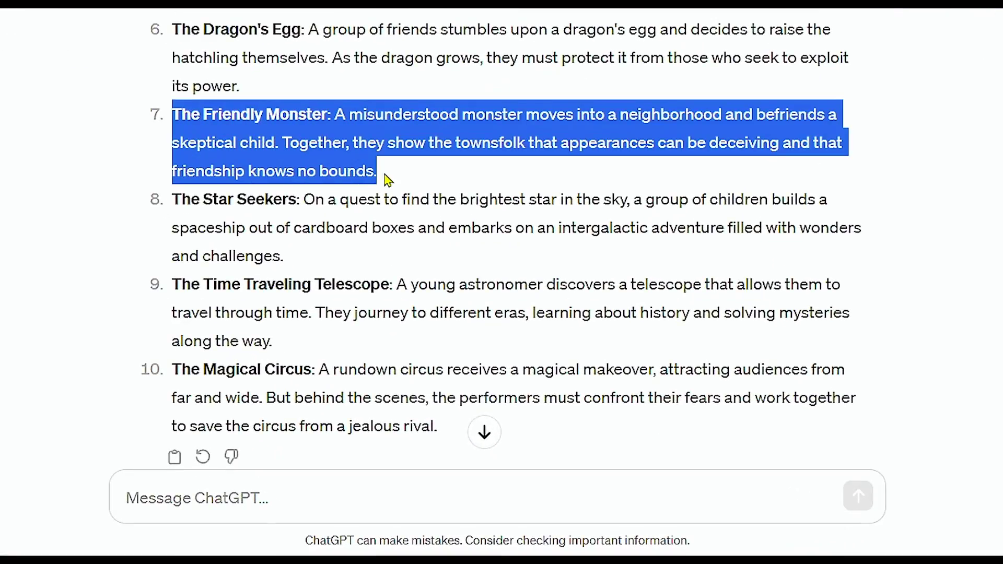
right_click(263, 132)
left_click(309, 149)
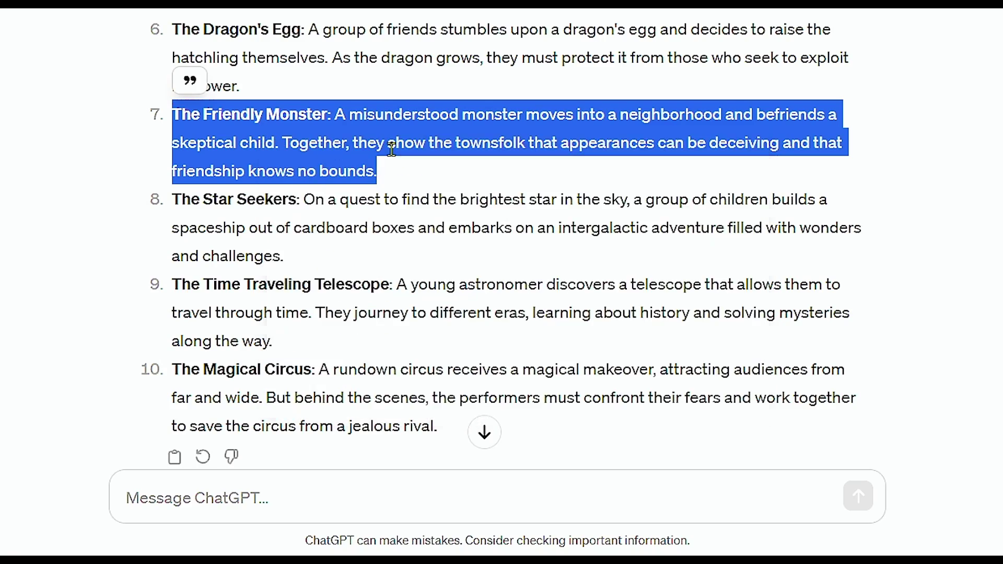
- Dismiss TinyWow's newsletter popup to reach the tools catalogue
left_click(604, 156)
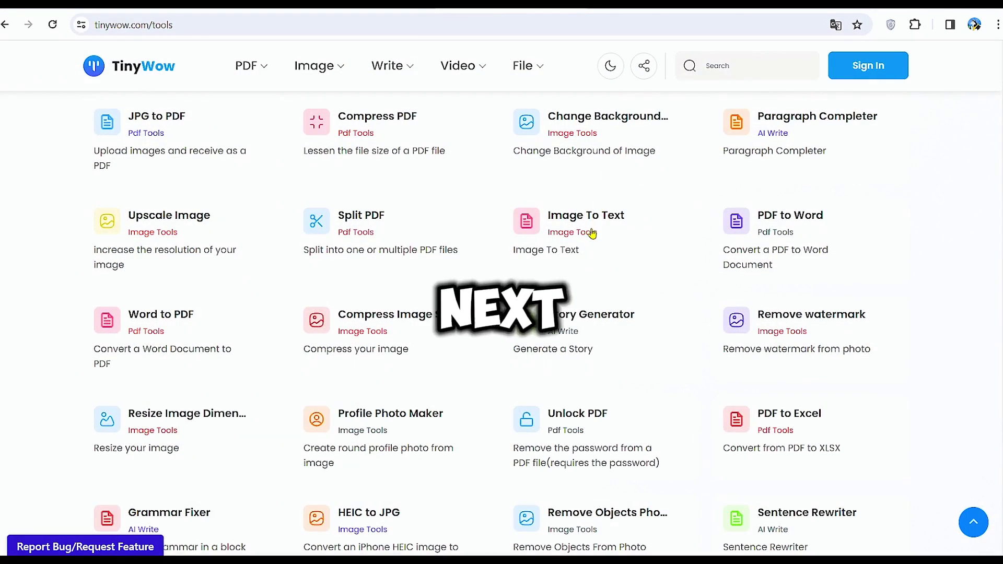
scroll(592, 234, "up", 2)
scroll(591, 227, "up", 3)
scroll(591, 211, "up", 2)
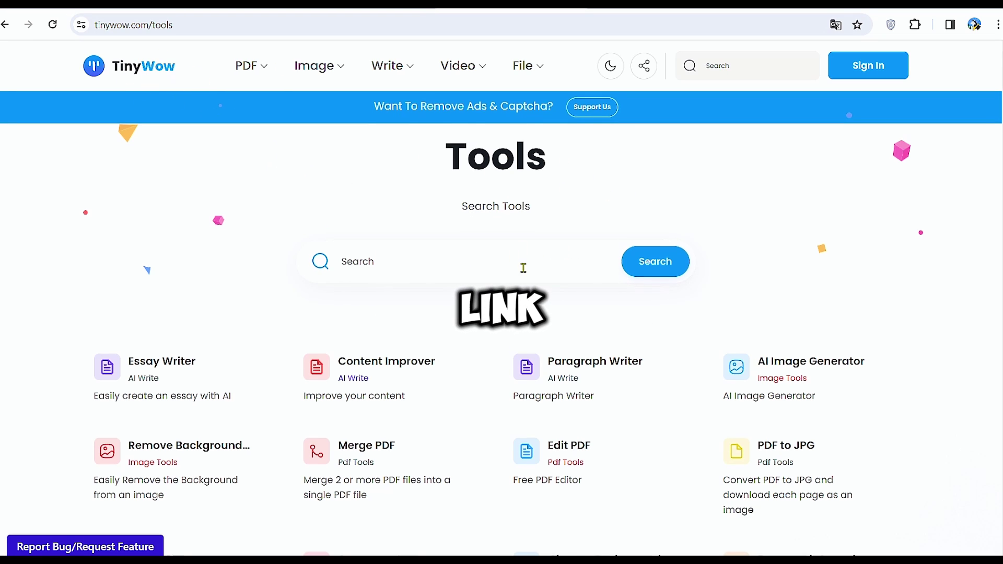
scroll(523, 266, "down", 1)
scroll(667, 243, "down", 2)
scroll(481, 315, "down", 2)
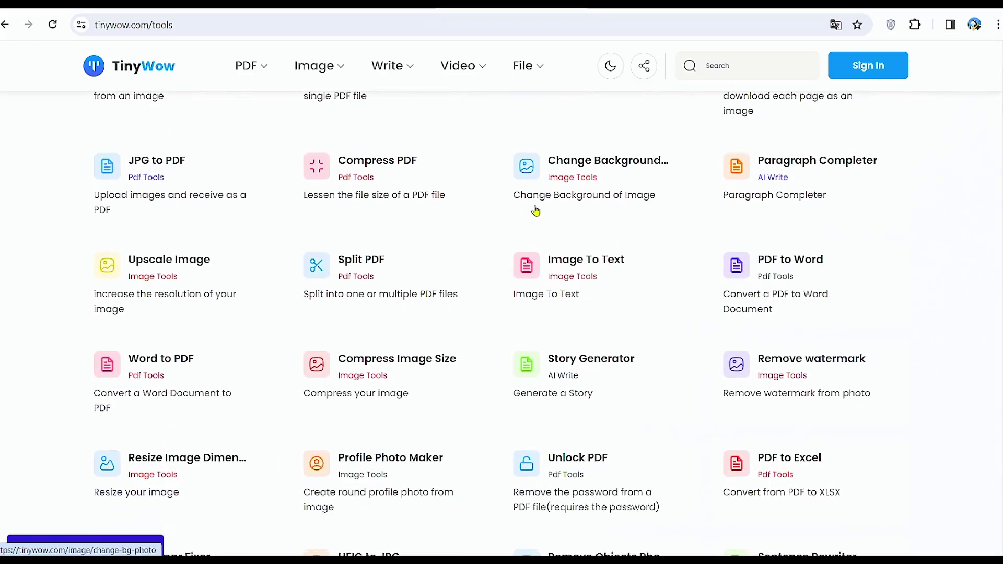
scroll(536, 209, "down", 1)
scroll(491, 289, "down", 1)
scroll(457, 311, "down", 1)
scroll(464, 329, "down", 1)
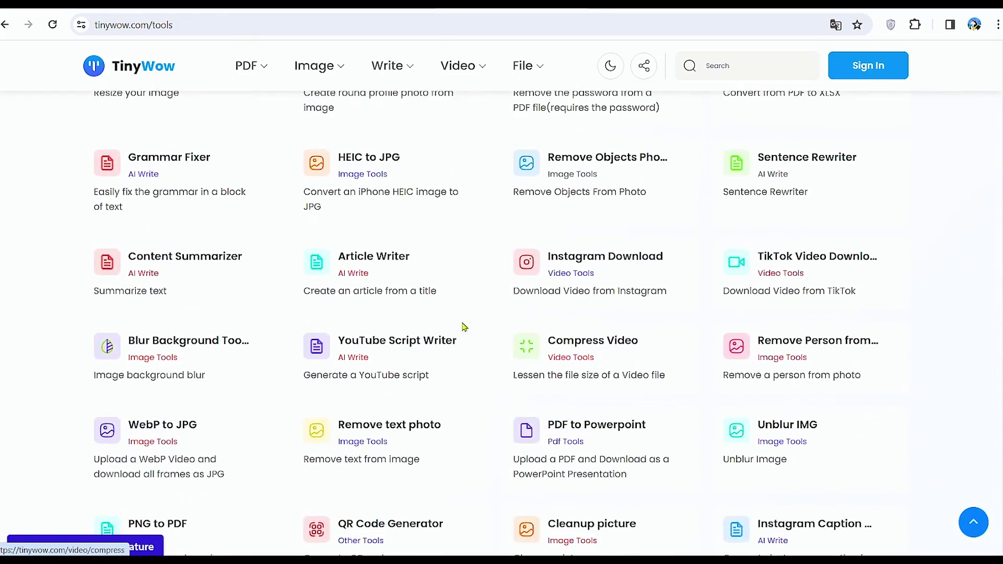
scroll(522, 352, "down", 2)
scroll(802, 358, "down", 2)
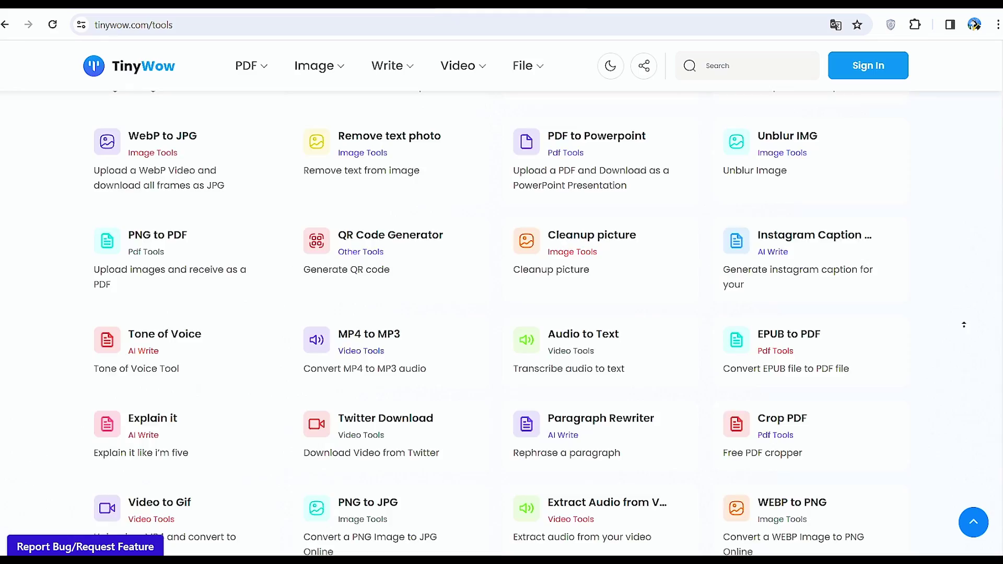
scroll(962, 313, "up", 1)
scroll(959, 303, "up", 2)
scroll(956, 292, "up", 2)
scroll(952, 283, "up", 1)
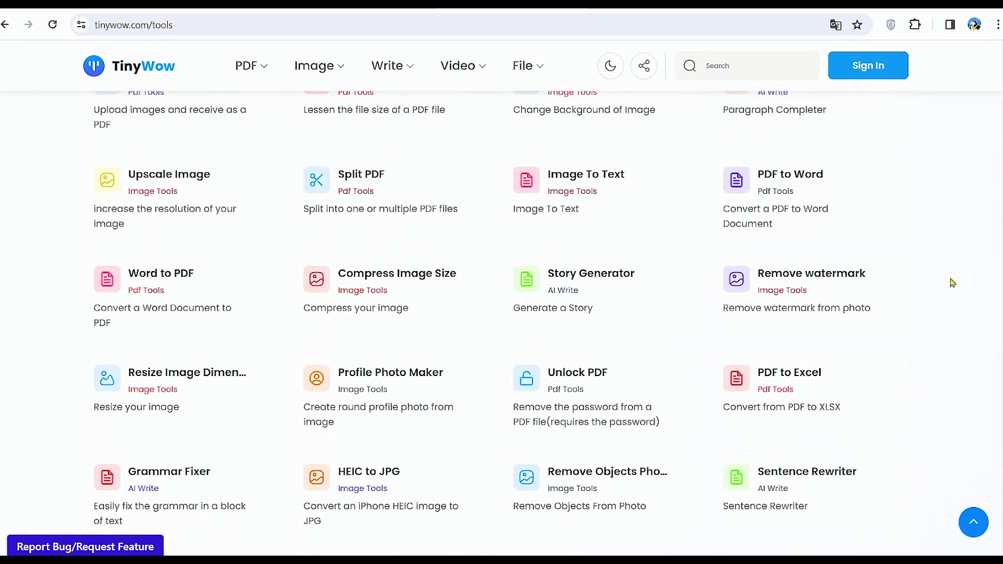
scroll(459, 374, "up", 1)
scroll(526, 369, "up", 1)
scroll(472, 359, "up", 1)
scroll(517, 352, "up", 1)
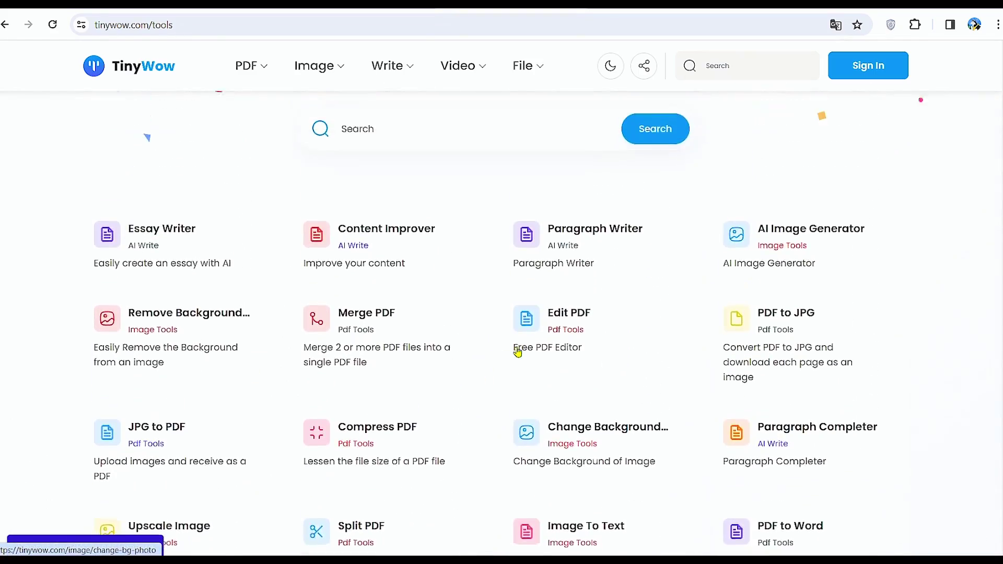
scroll(432, 377, "down", 1)
scroll(426, 376, "down", 2)
scroll(469, 378, "down", 1)
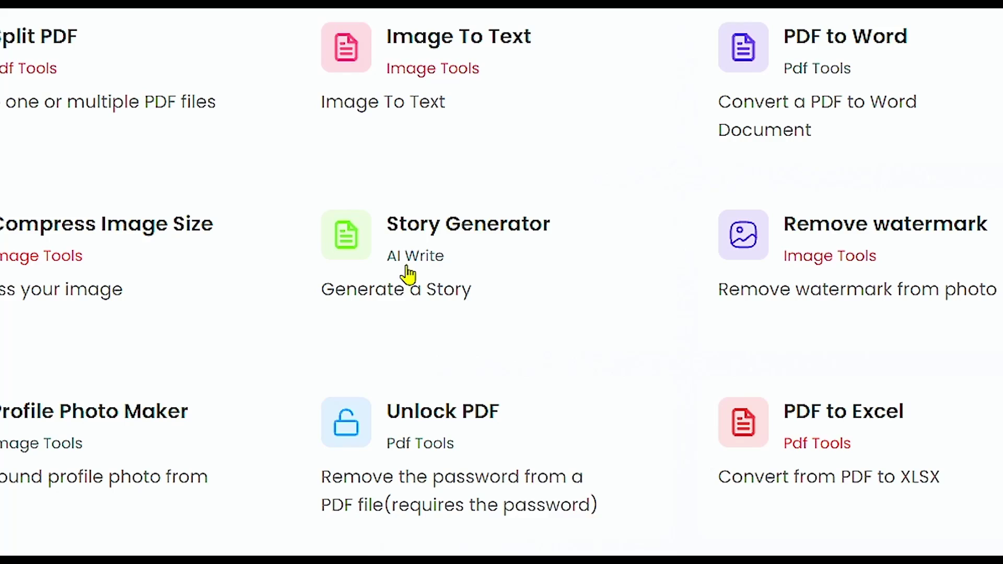
scroll(413, 267, "down", 1)
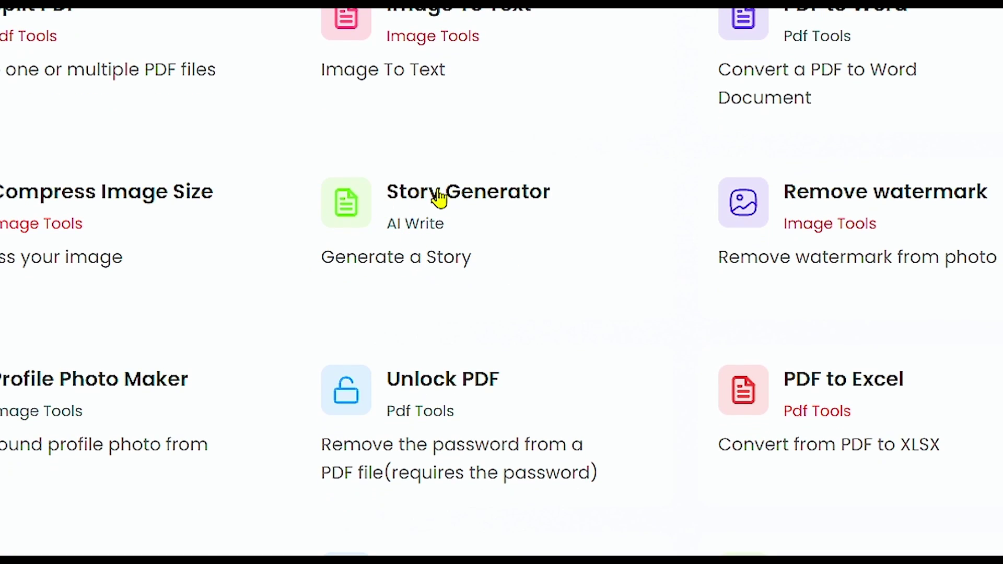
- Generate a two-paragraph story in Story Generator with The Friendly Monster idea as topic
left_click(415, 217)
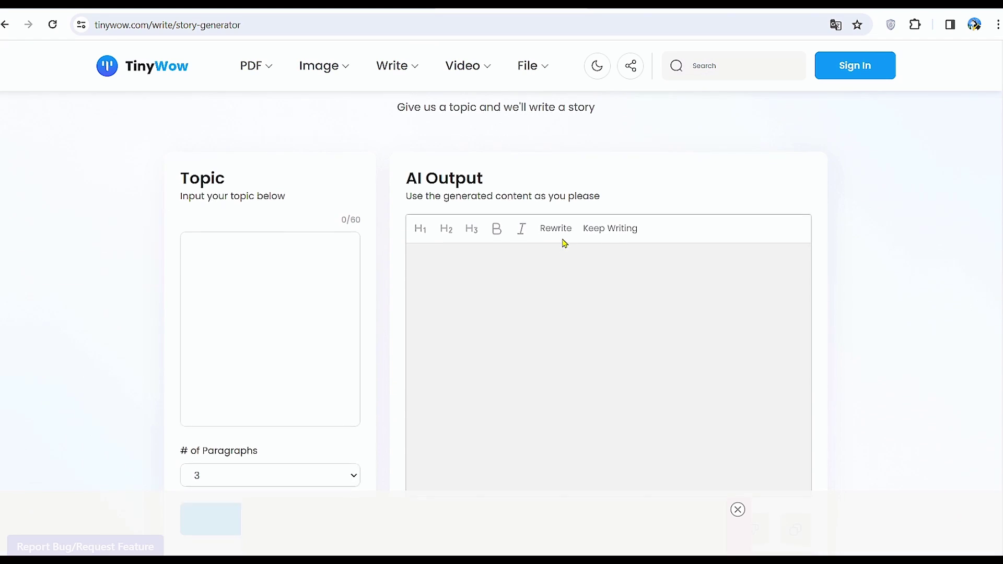
right_click(202, 196)
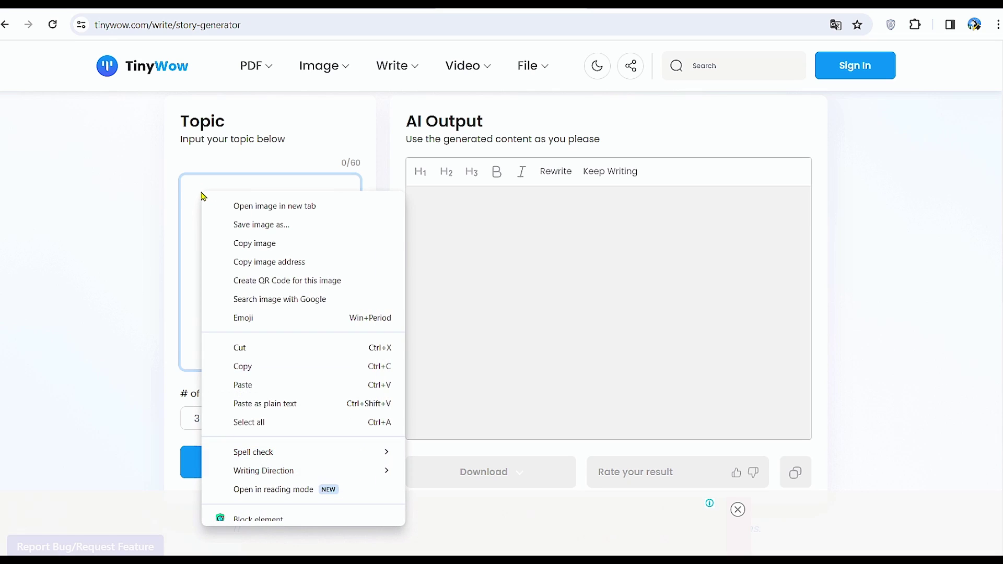
left_click(272, 385)
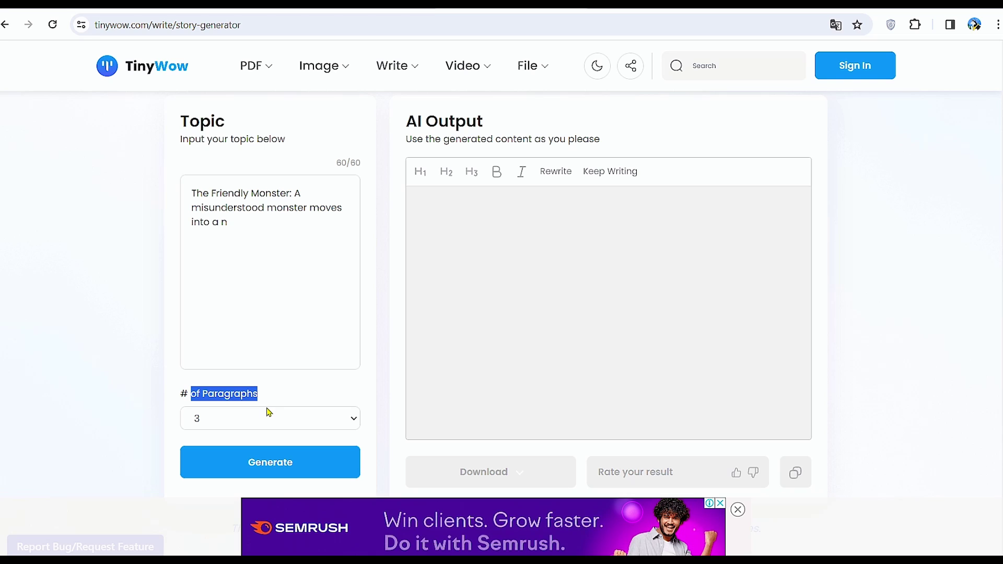
left_click(338, 421)
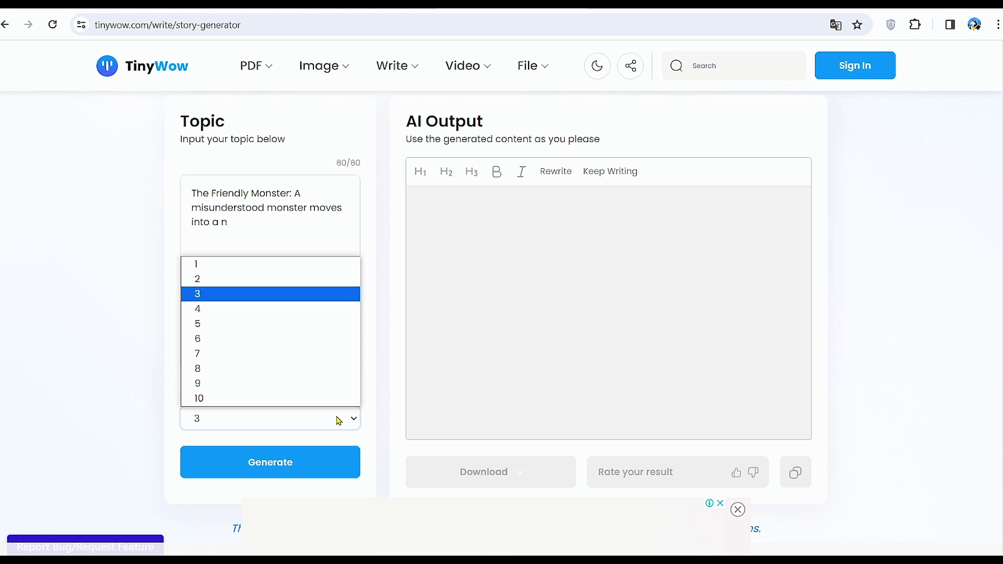
left_click(228, 281)
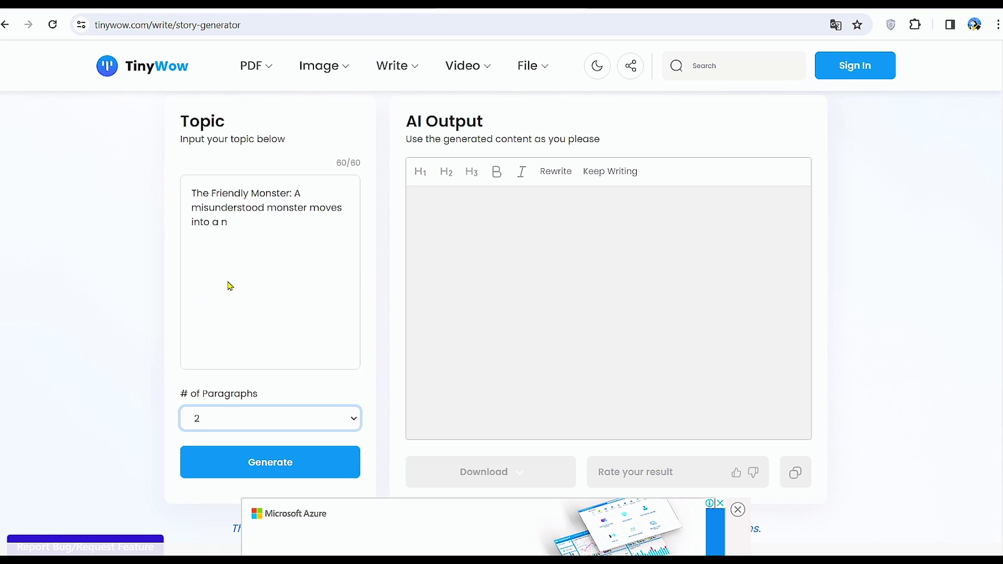
left_click(276, 467)
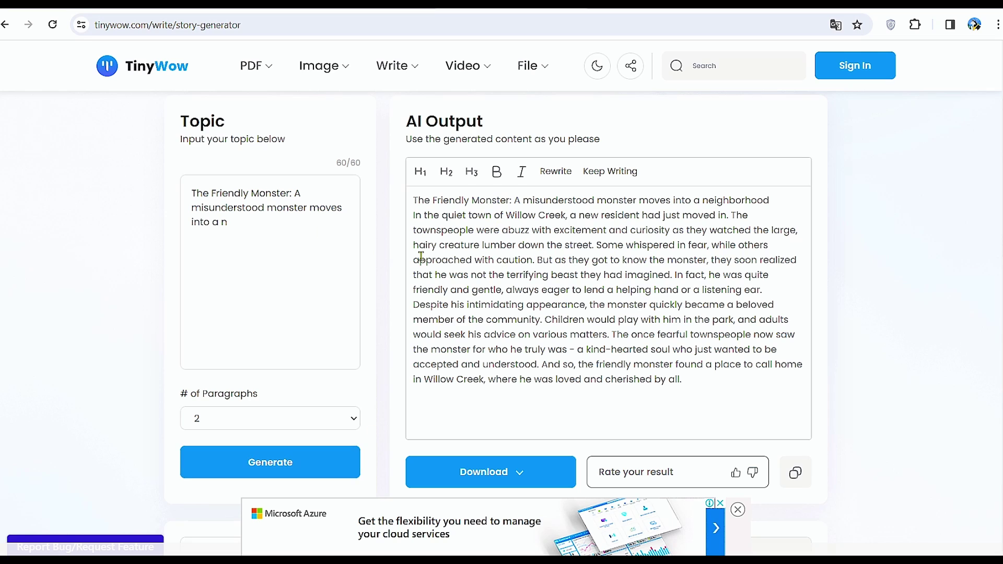
- Select the entire generated story text and bring up its copy menu
mouse_move(413, 201)
left_mouse_down()
mouse_move(716, 350)
mouse_move(700, 388)
left_mouse_up()
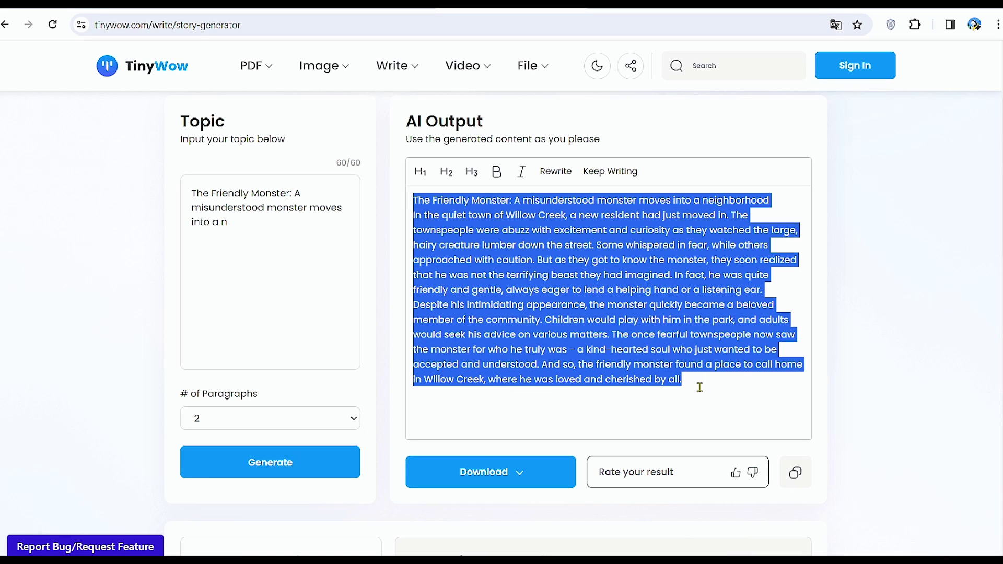
left_click(695, 382)
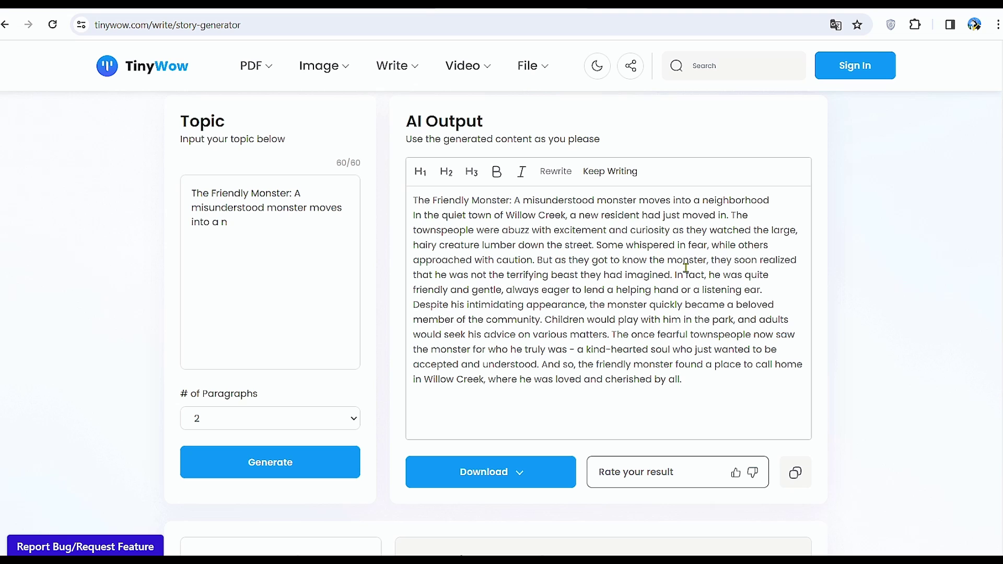
left_click_drag(707, 385, 408, 198)
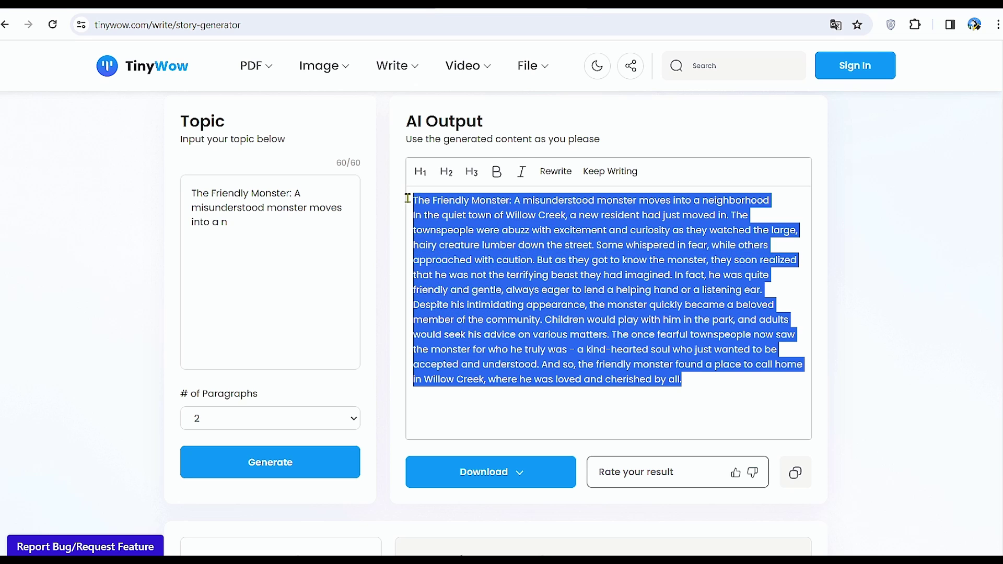
right_click(568, 242)
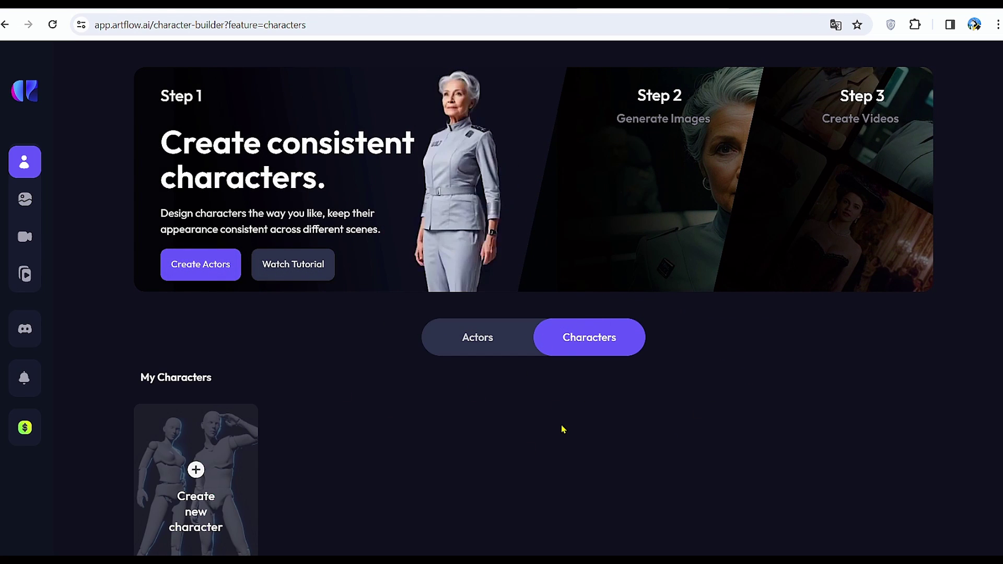
mouse_move(32, 266)
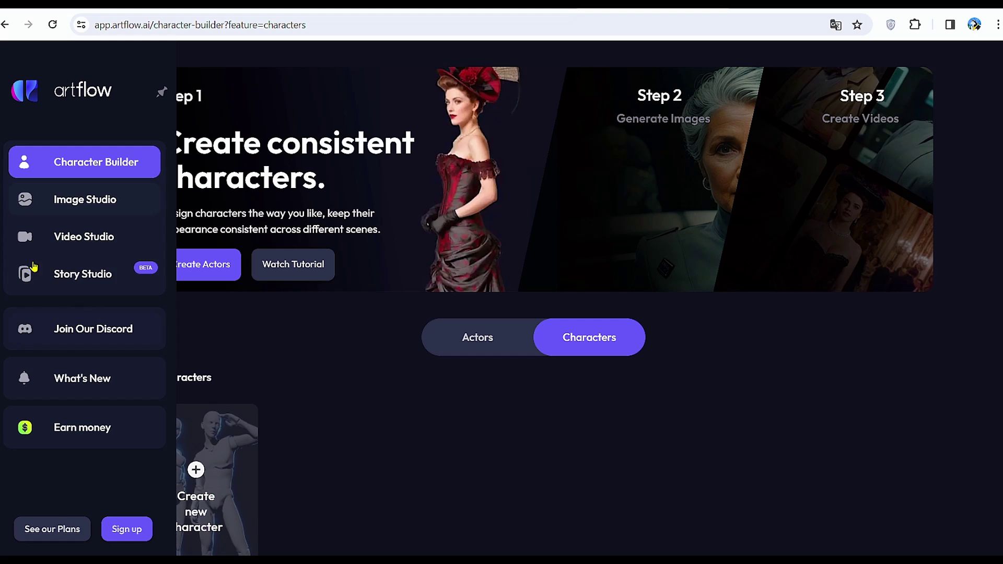
- Open Artflow's Sign up form and go through the Username, Email and Password fields
left_click(129, 532)
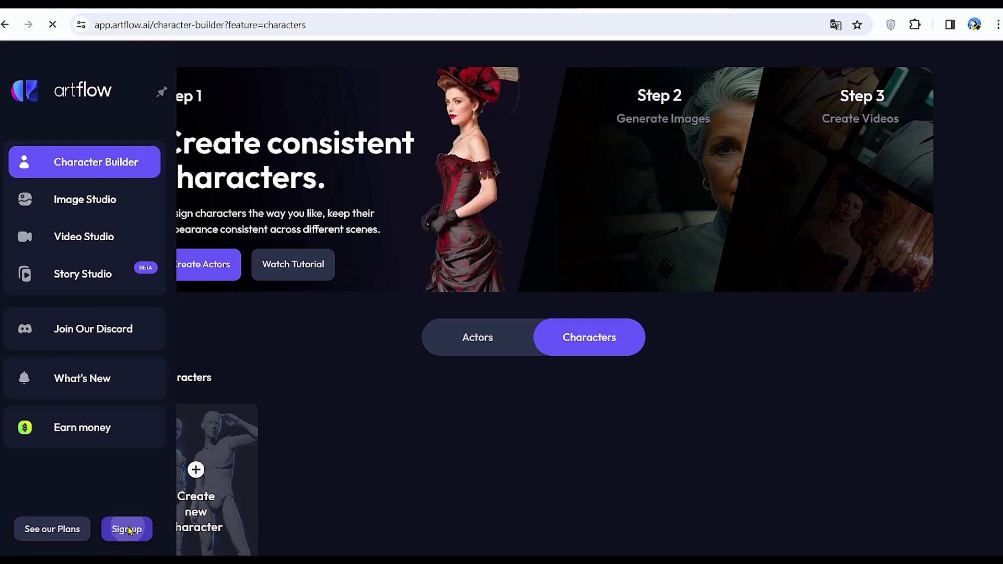
left_click(114, 237)
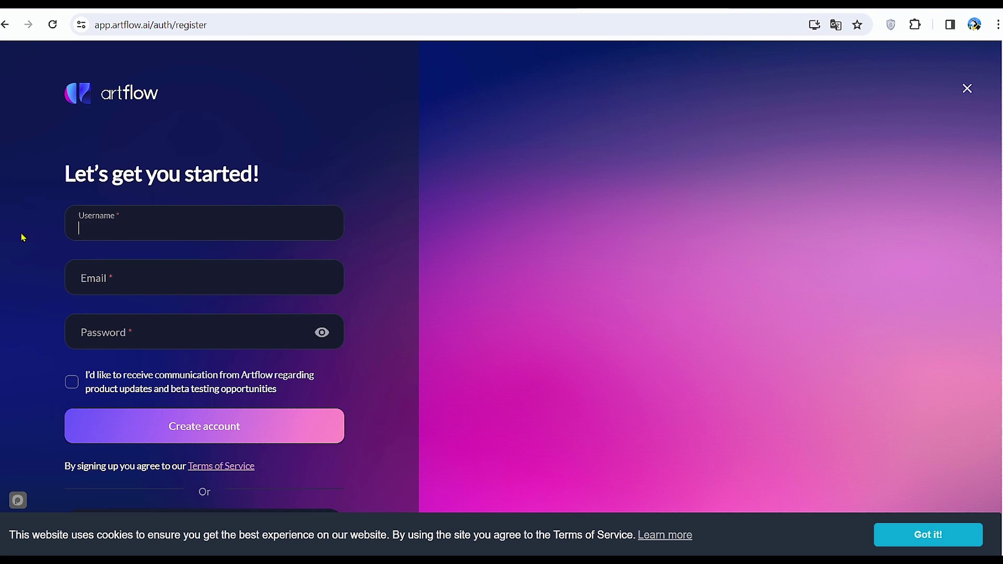
left_click(118, 277)
left_click(83, 341)
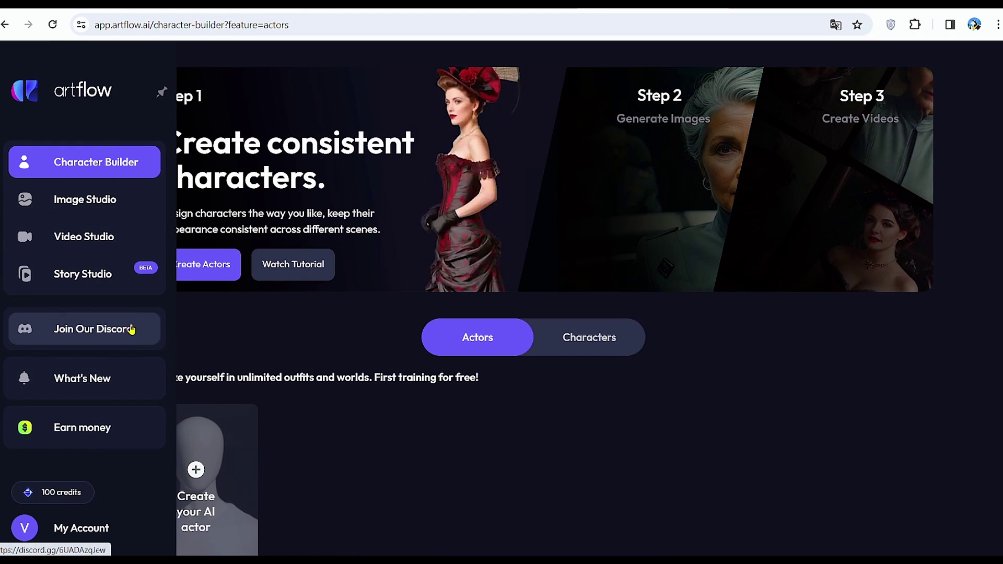
- Start a new Story Studio story with a self-written outline
left_click(117, 276)
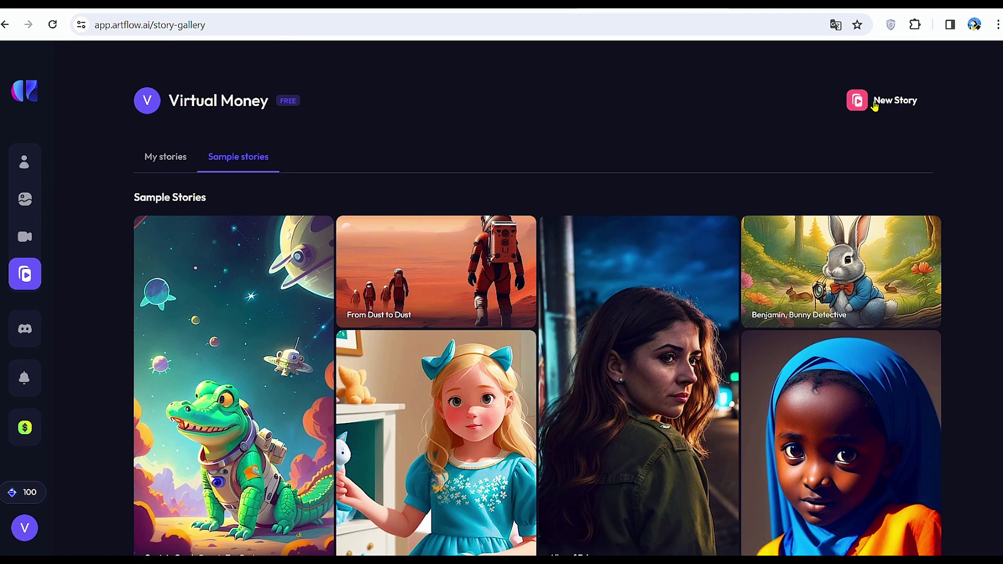
left_click(905, 102)
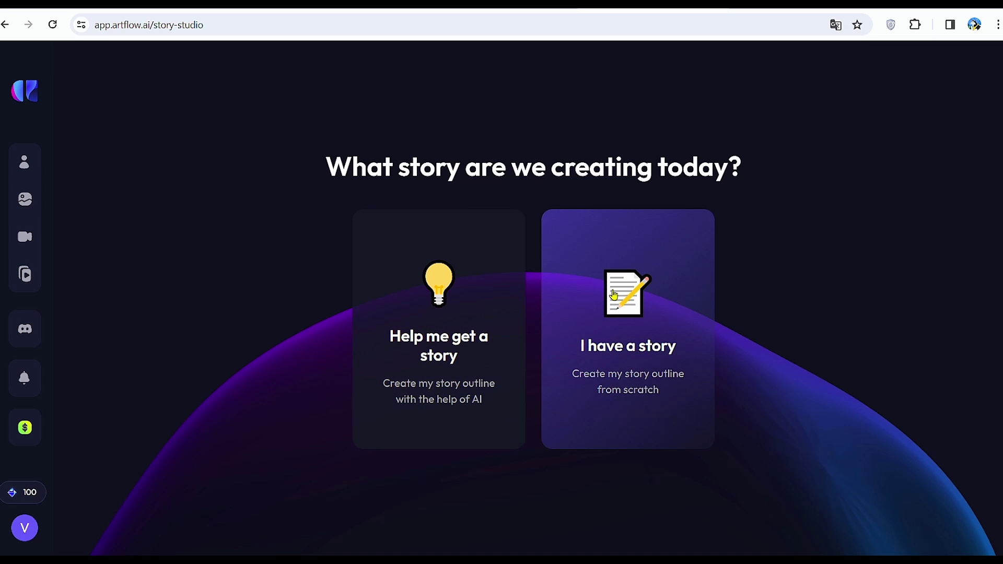
left_click(641, 351)
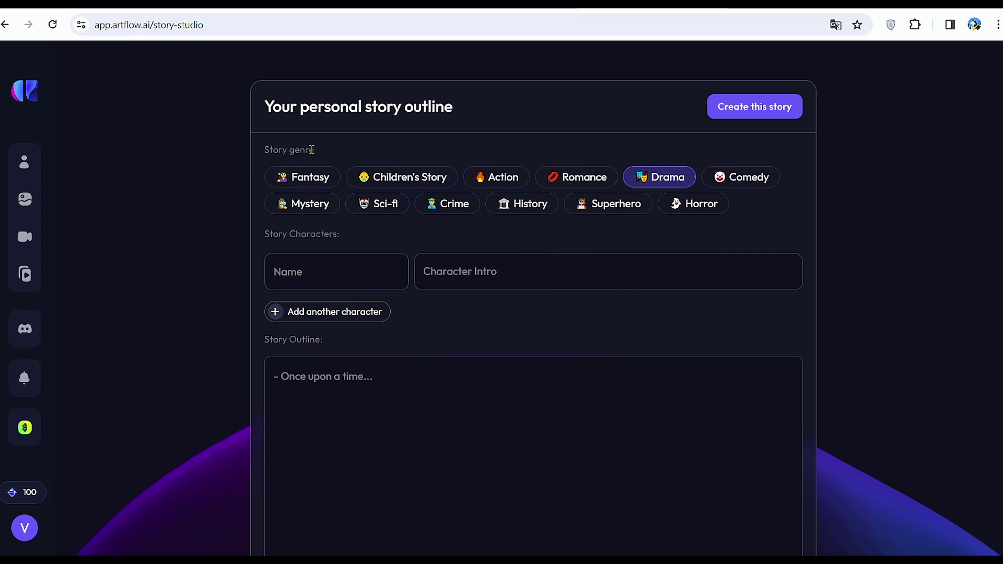
left_click_drag(313, 151, 255, 154)
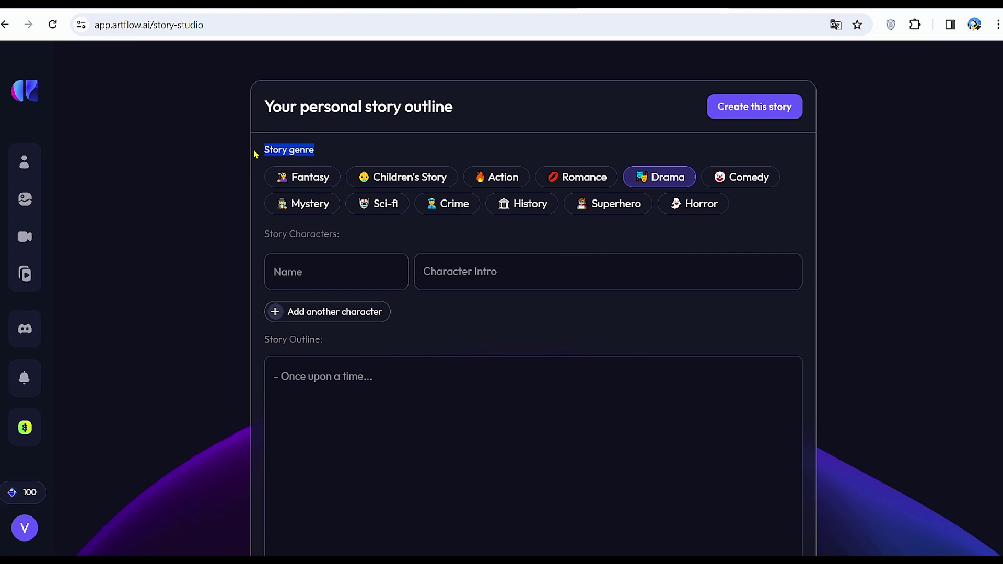
- Set the genre to Children's Story and paste The Friendly Monster story into the outline
left_click(421, 179)
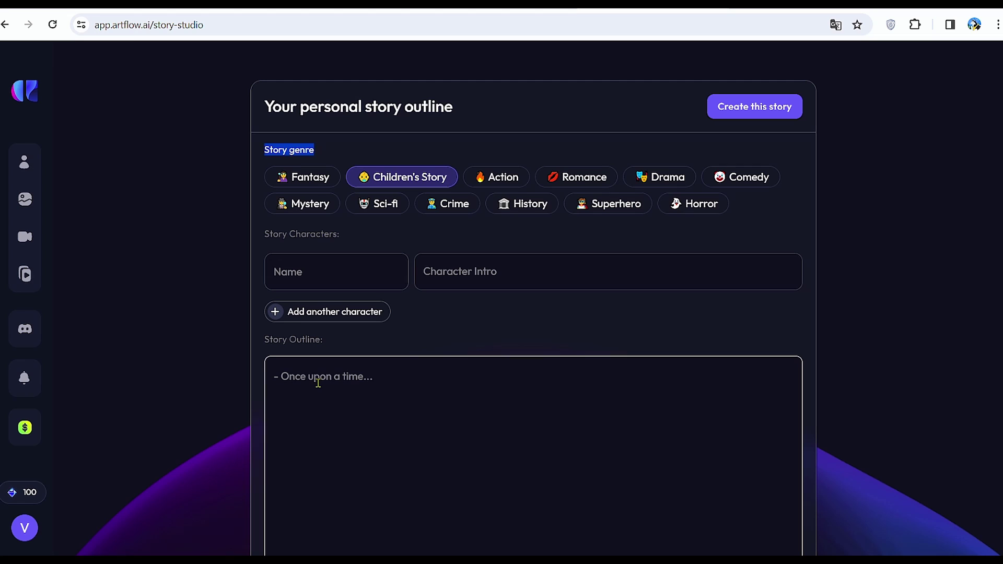
left_click(282, 376)
right_click(283, 377)
left_click(323, 196)
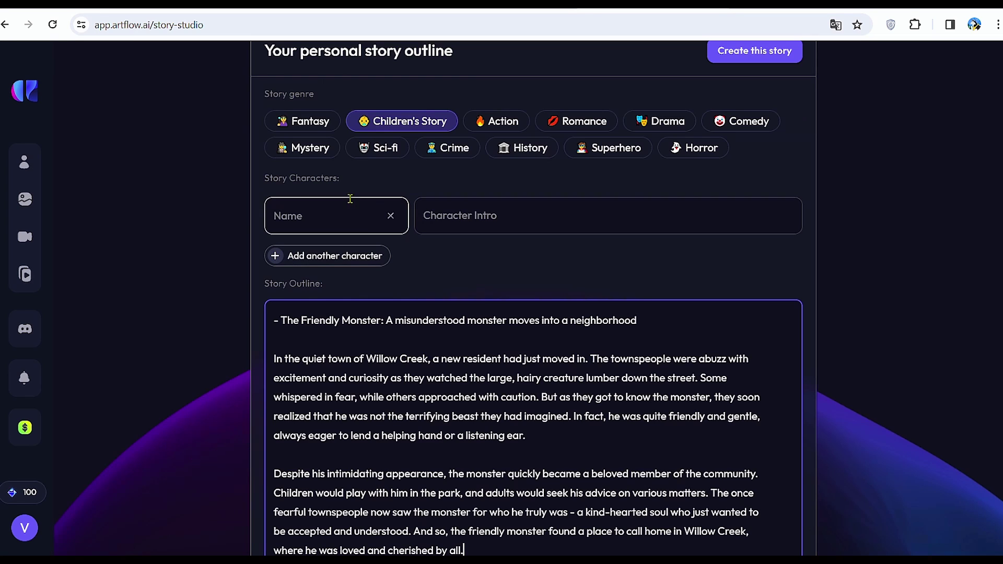
scroll(447, 349, "up", 1)
left_click(314, 272)
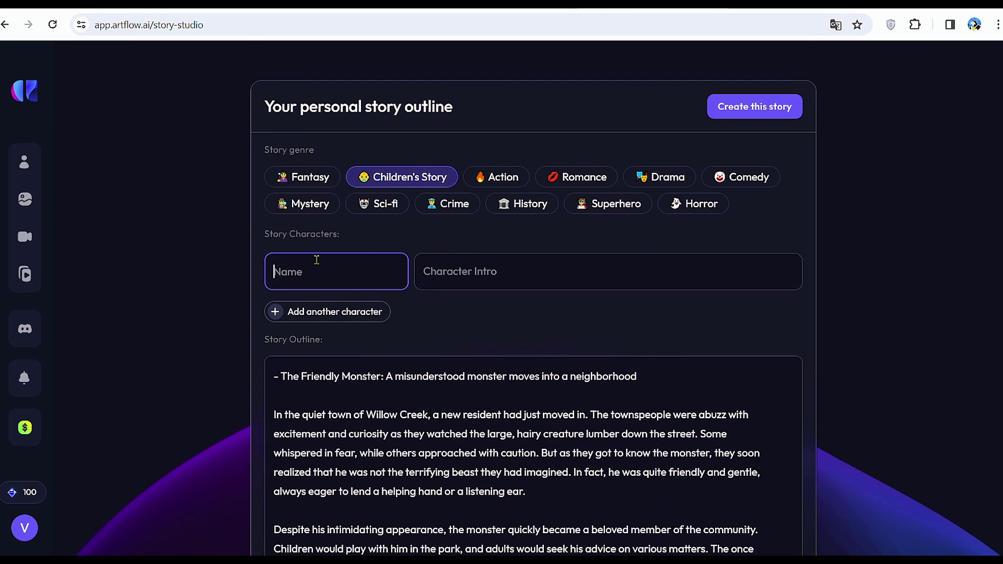
left_click_drag(351, 235, 257, 236)
left_click(318, 277)
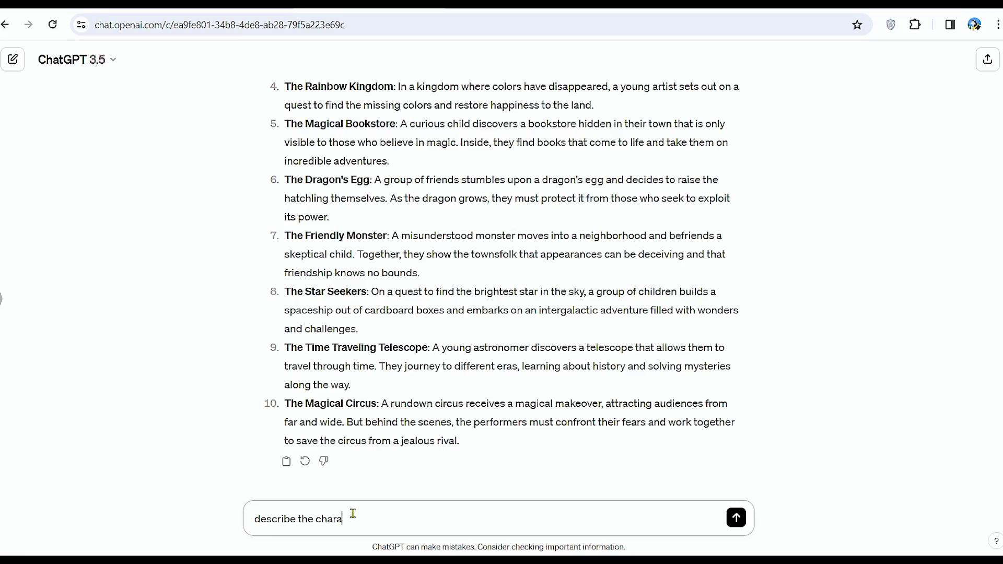
type("cters in the story:")
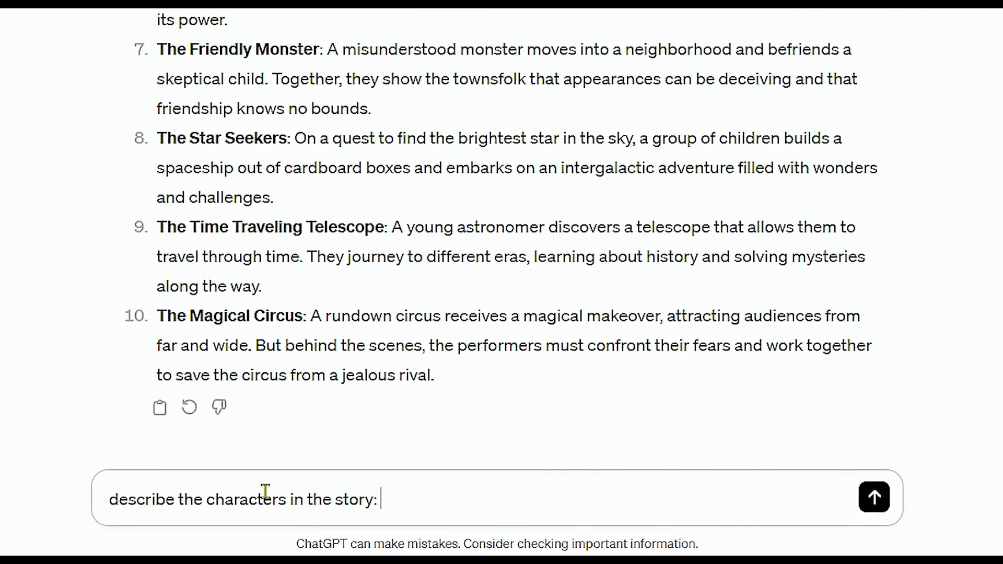
- Send ChatGPT the character prompt with the pasted story, then select the first character's name
key("ctrl+v")
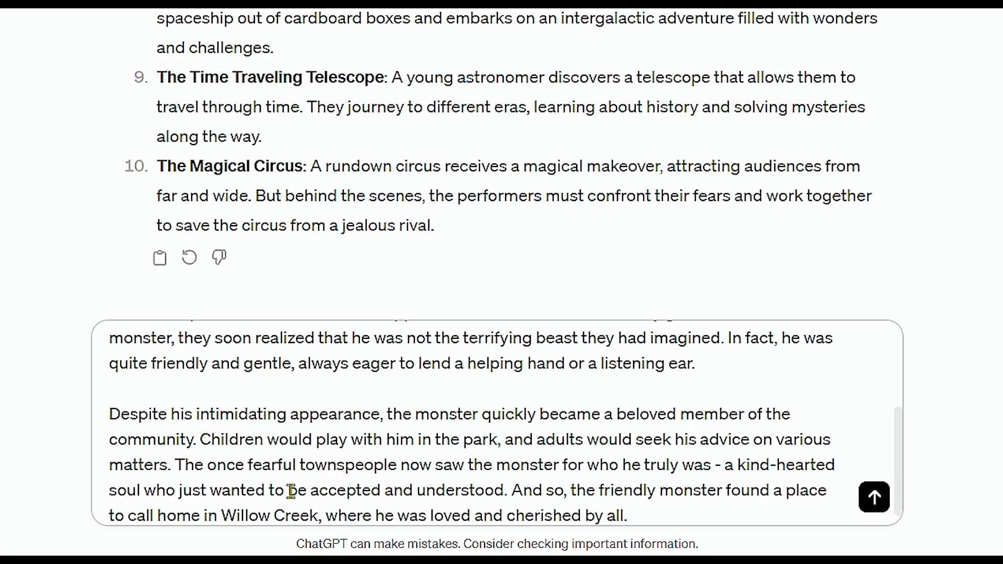
key("Return")
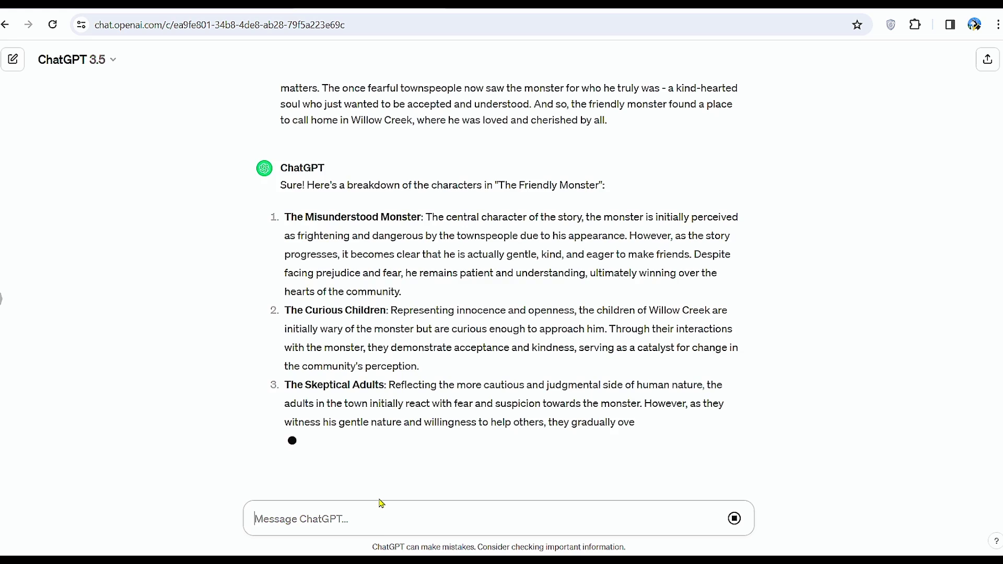
scroll(625, 365, "up", 3)
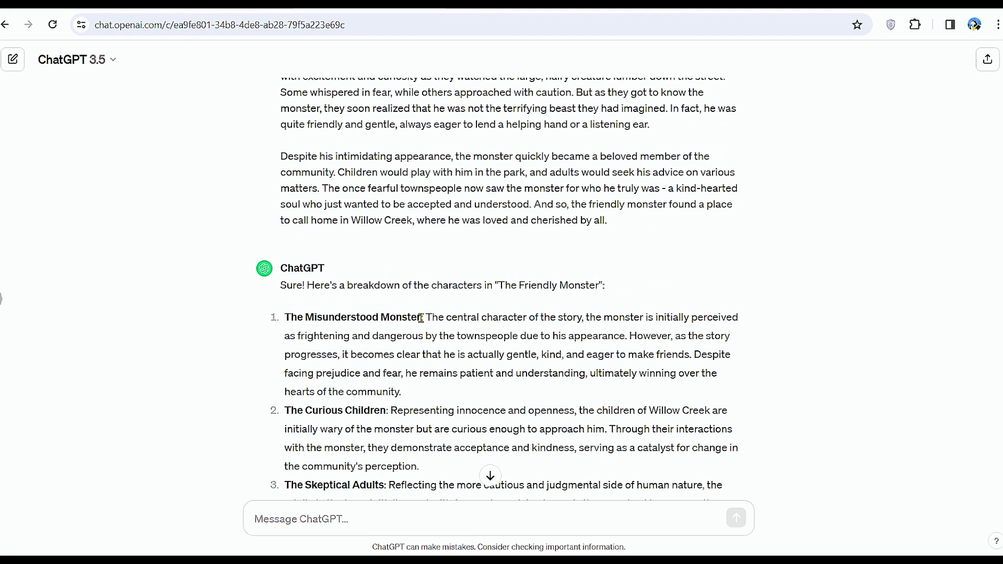
left_click_drag(423, 317, 285, 317)
- Enter The Misunderstood Monster as the first character's name
right_click(350, 312)
left_click(393, 331)
key("ctrl+Tab")
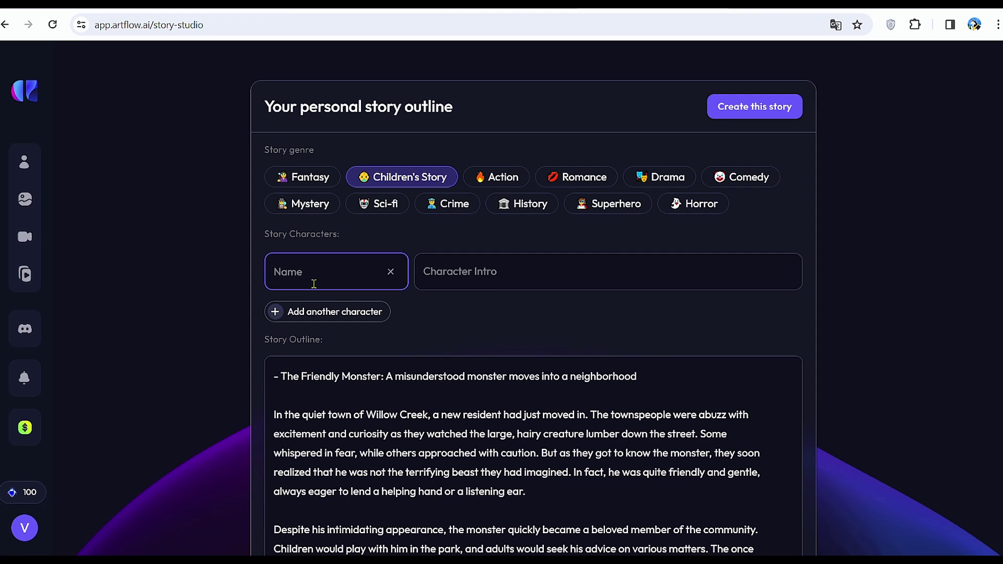
right_click(314, 282)
left_click(335, 404)
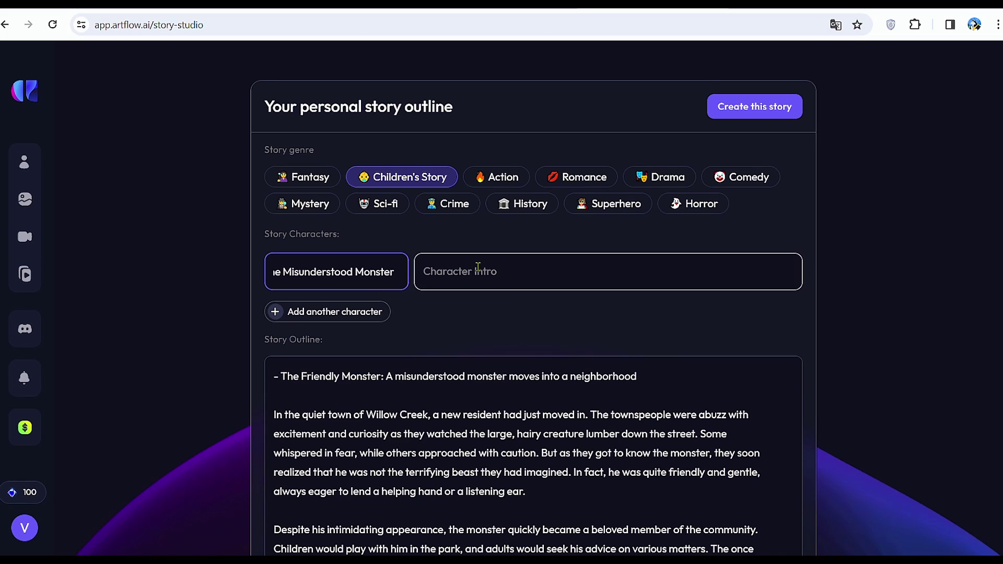
- Paste the monster's ChatGPT description as its Character Intro and add another character row
key("ctrl+Tab")
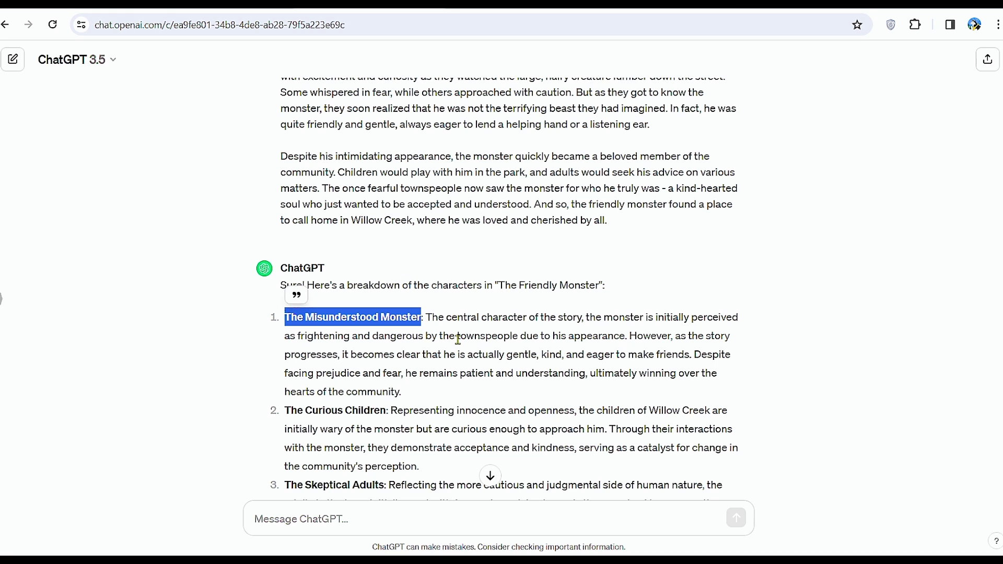
mouse_move(425, 317)
left_mouse_down()
mouse_move(455, 384)
mouse_move(403, 391)
left_mouse_up()
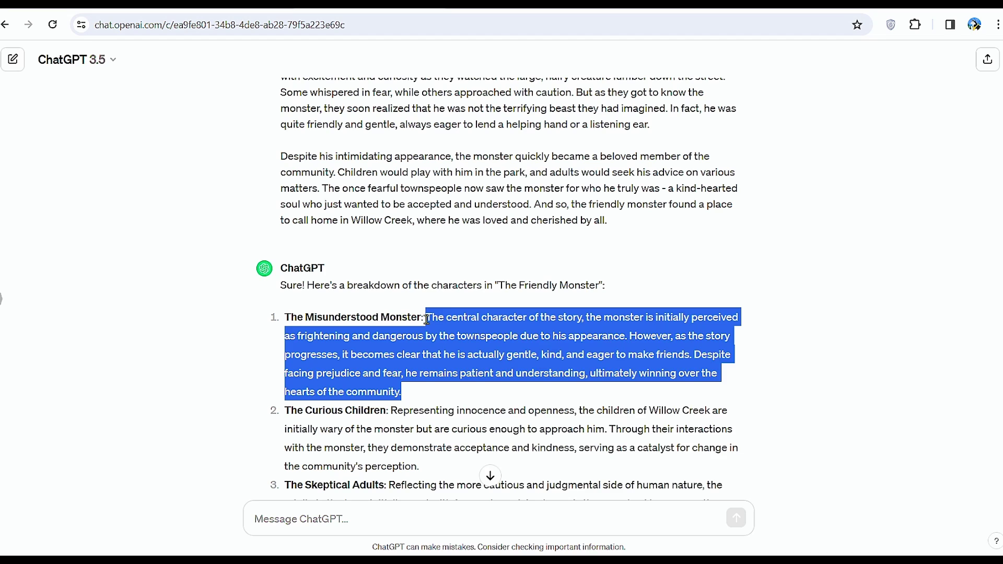
right_click(461, 331)
left_click(490, 339)
key("ctrl+shift+Tab")
right_click(455, 266)
left_click(502, 394)
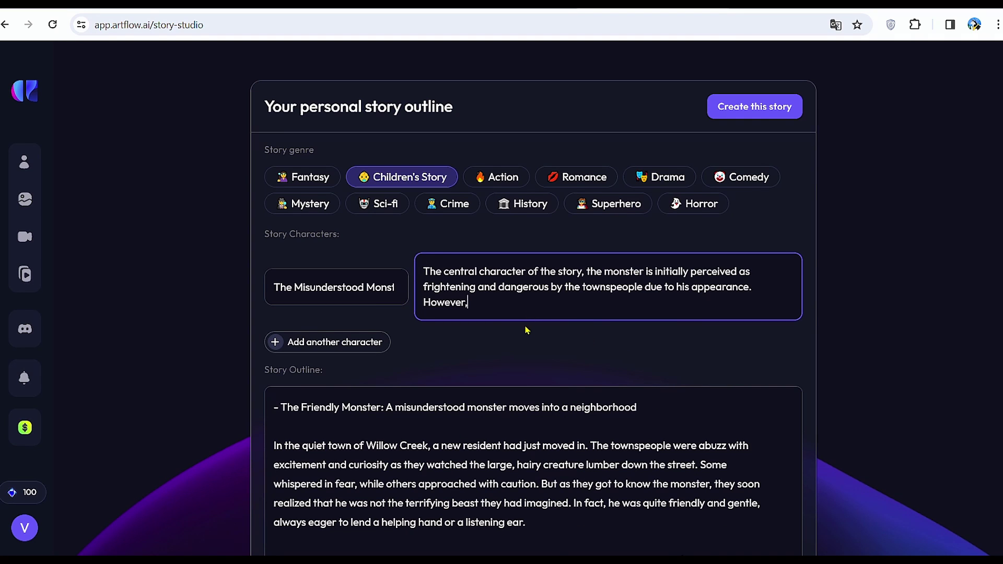
left_click(326, 344)
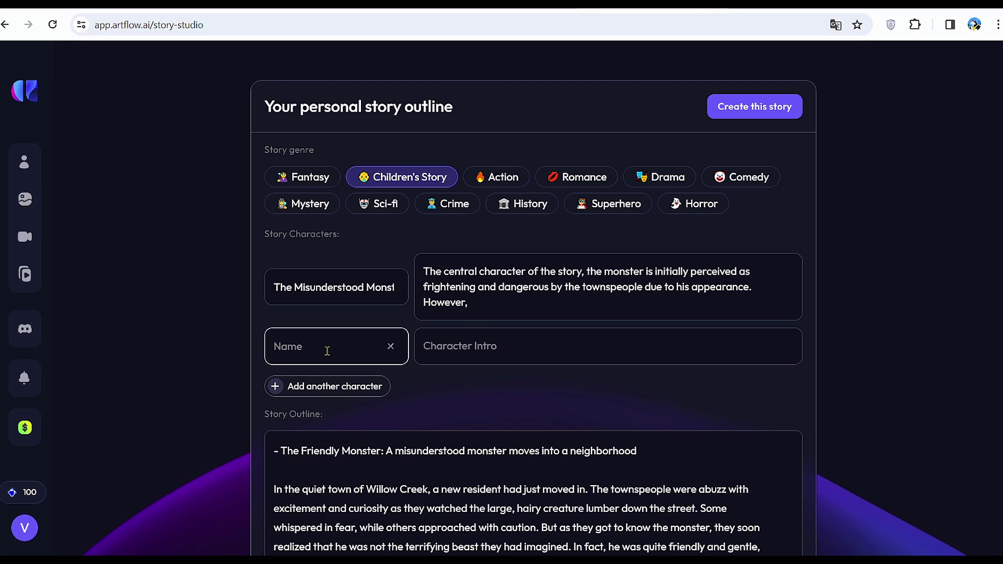
scroll(327, 351, "down", 3)
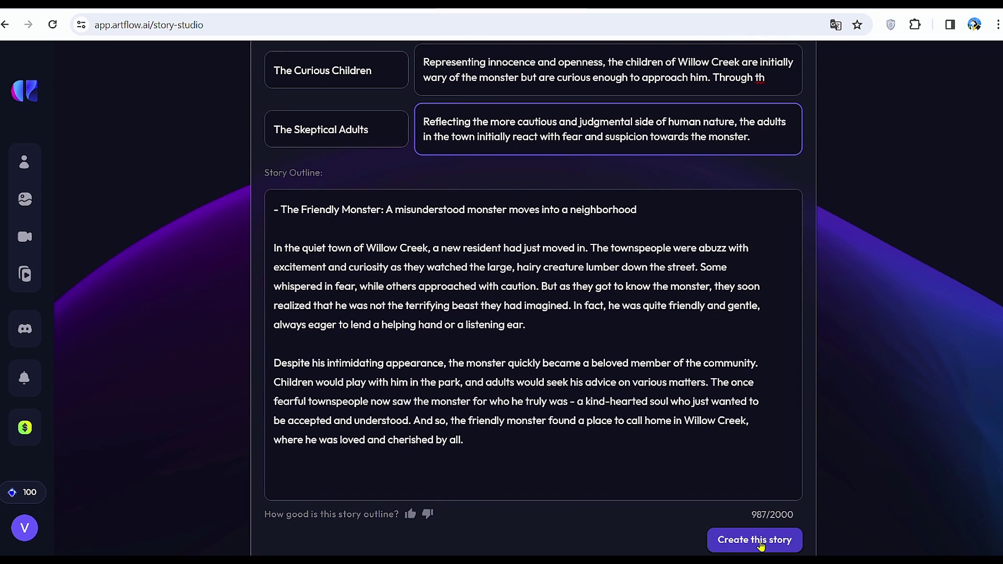
- Submit the outline and characters with Create this story
left_click(755, 542)
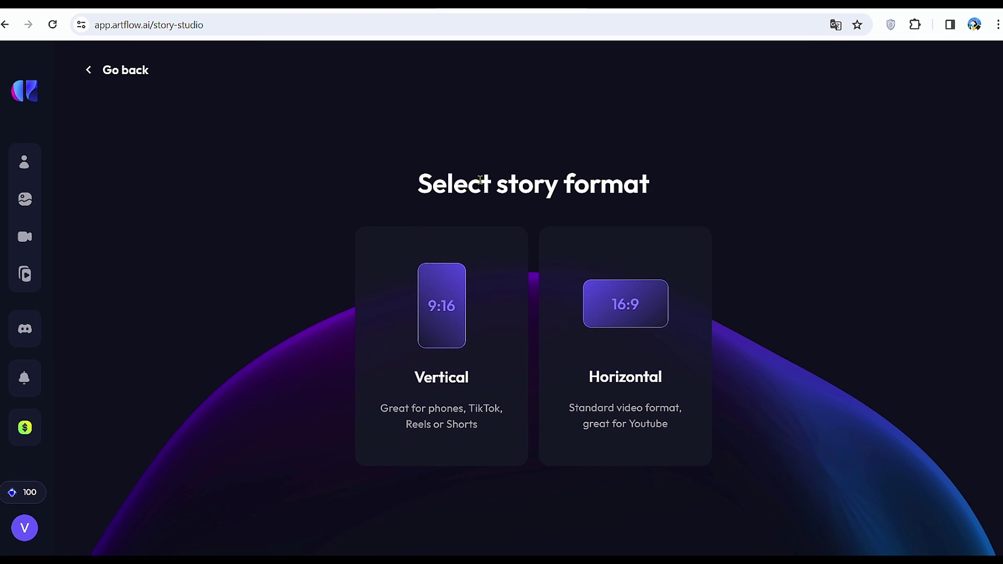
left_click_drag(418, 219, 699, 191)
left_click(681, 204)
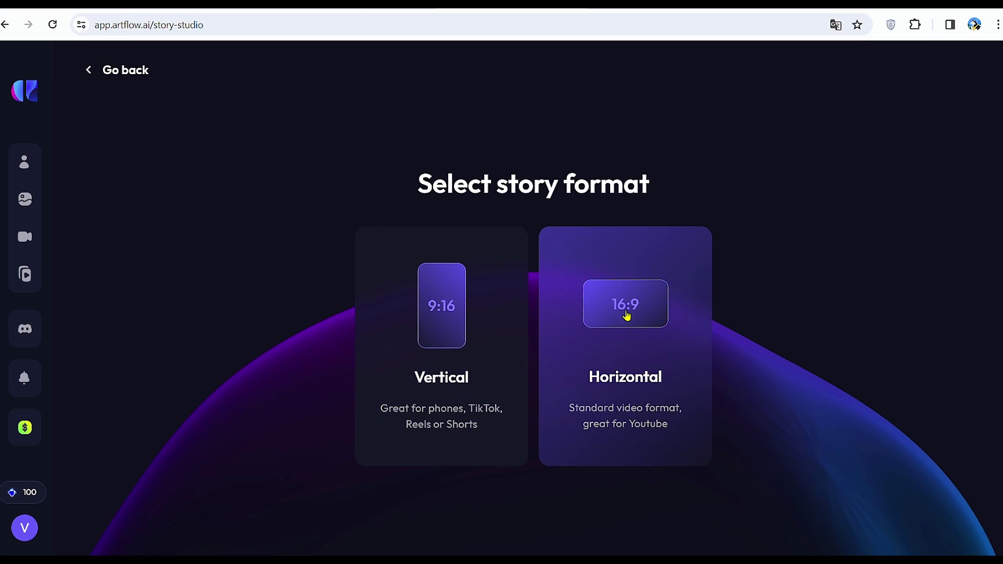
- Choose Horizontal 16:9 format and 3D Cartoon style, then continue through Character Creator to the storyboard
left_click(627, 314)
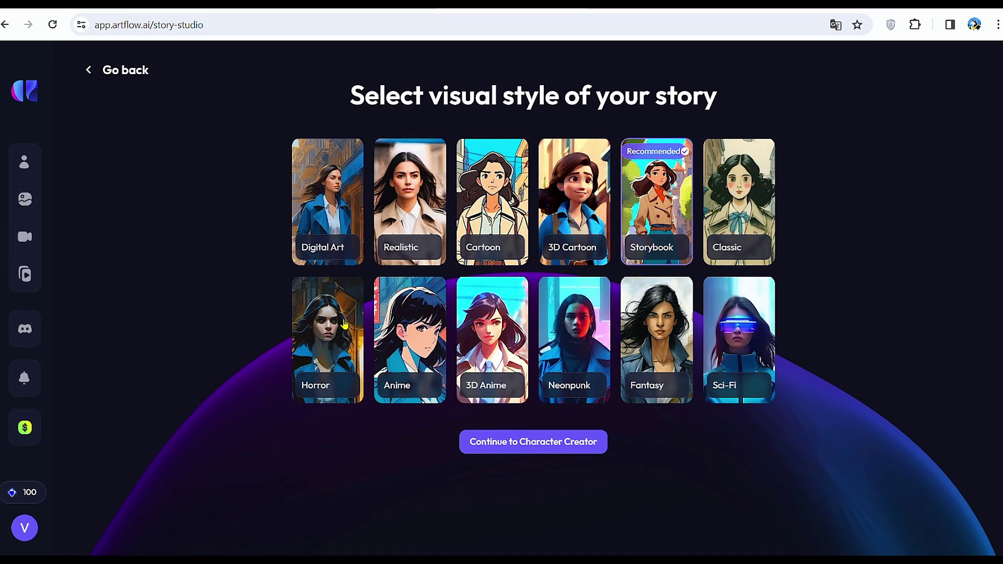
left_click_drag(344, 95, 790, 98)
left_click(790, 98)
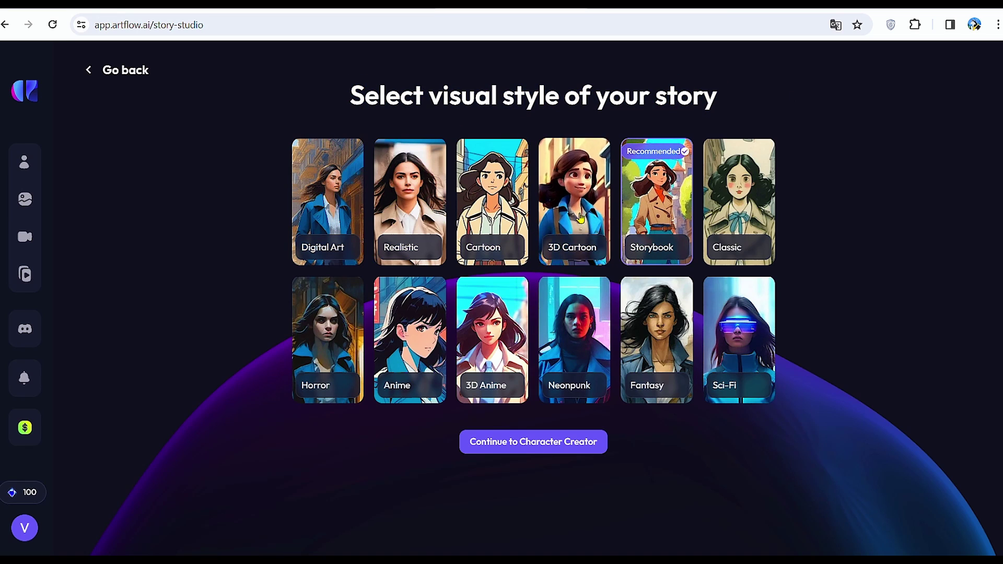
left_click(571, 251)
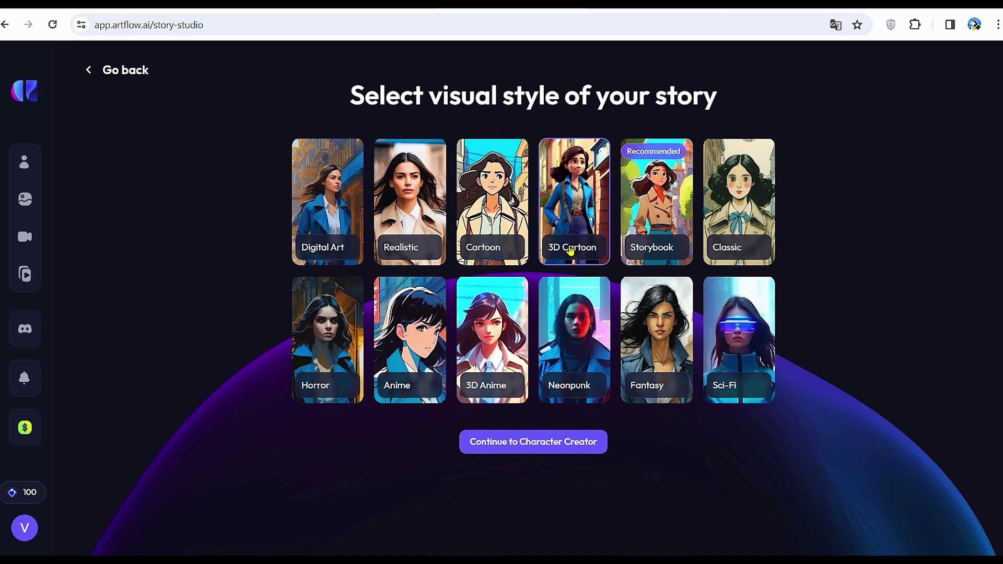
left_click(530, 444)
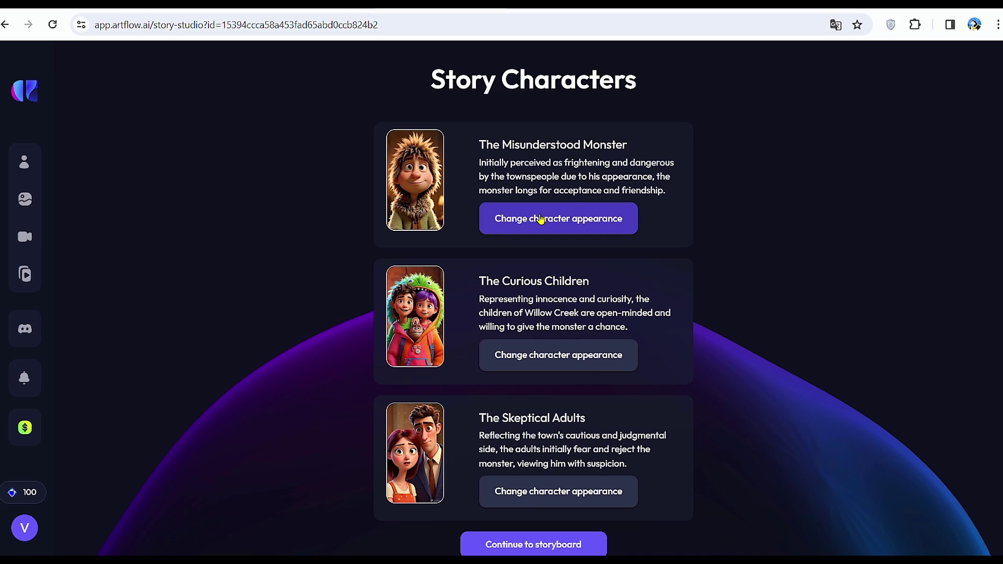
scroll(552, 254, "down", 1)
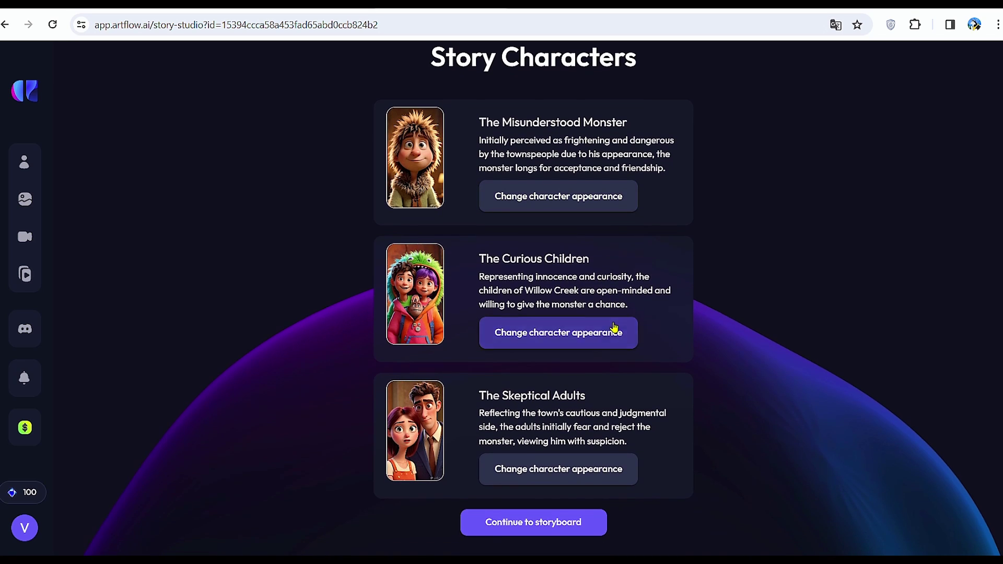
left_click(534, 525)
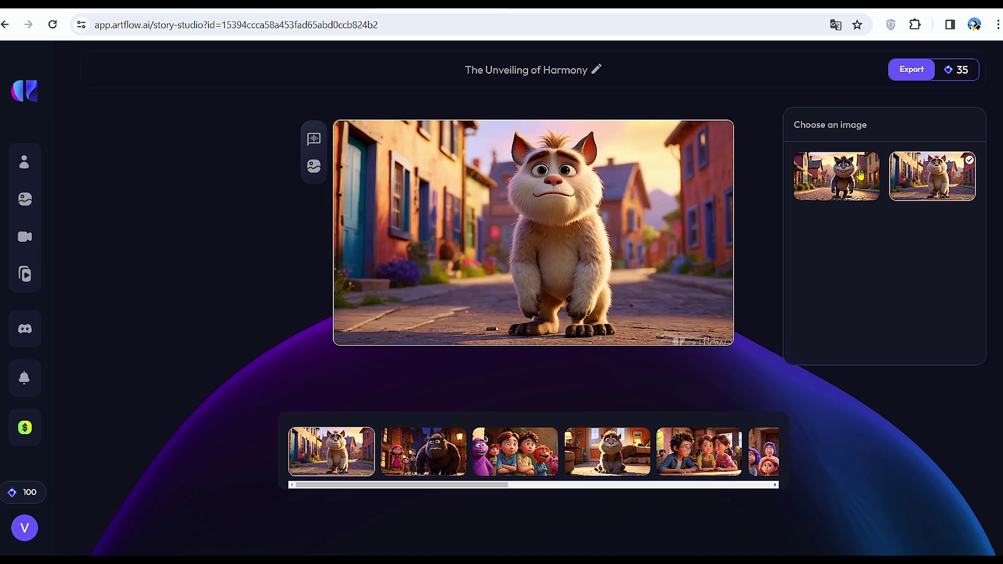
- Pick the smiling grey monster for shot one, review shots two to four, and export
left_click(847, 182)
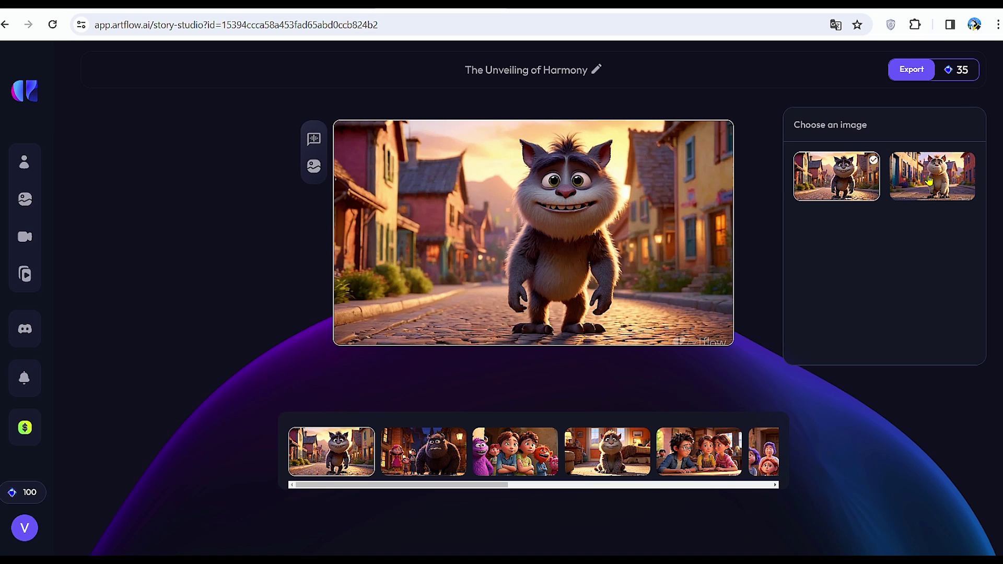
left_click(930, 180)
left_click(423, 462)
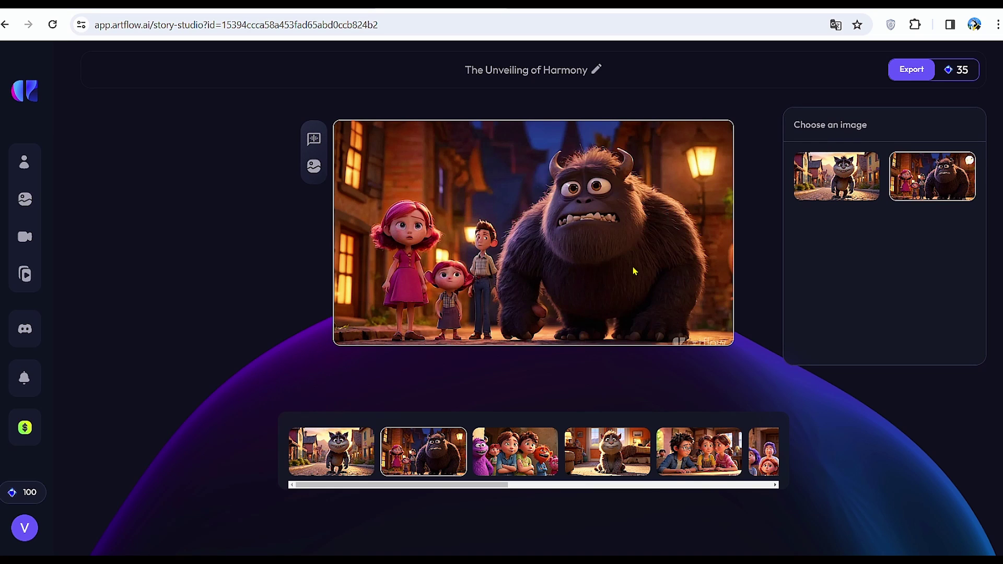
left_click(517, 454)
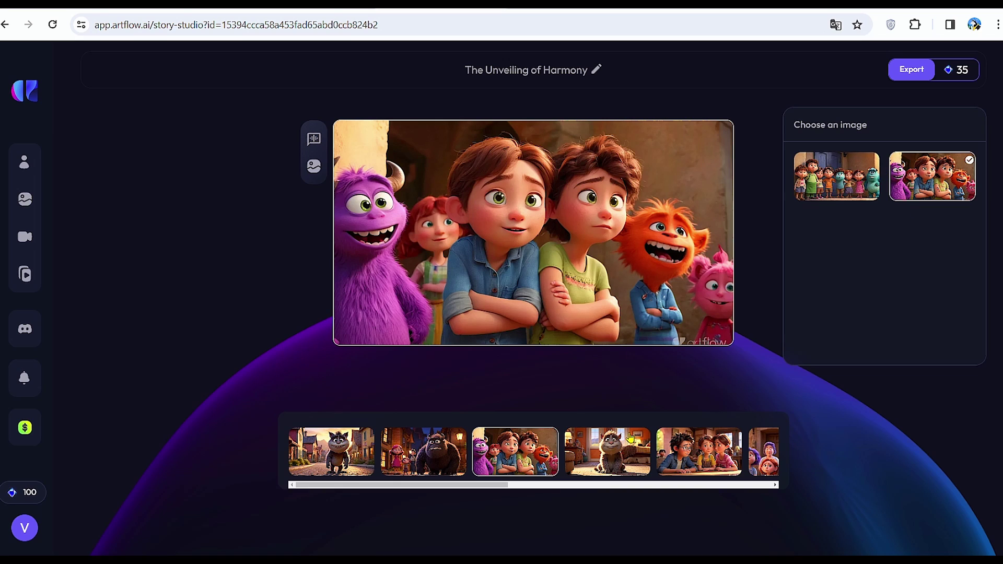
left_click(629, 454)
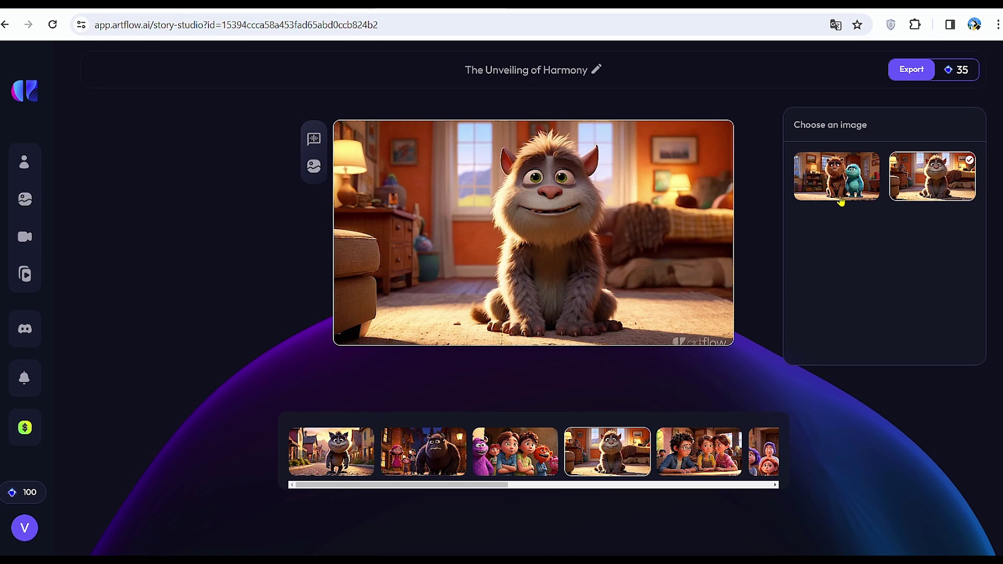
left_click(908, 71)
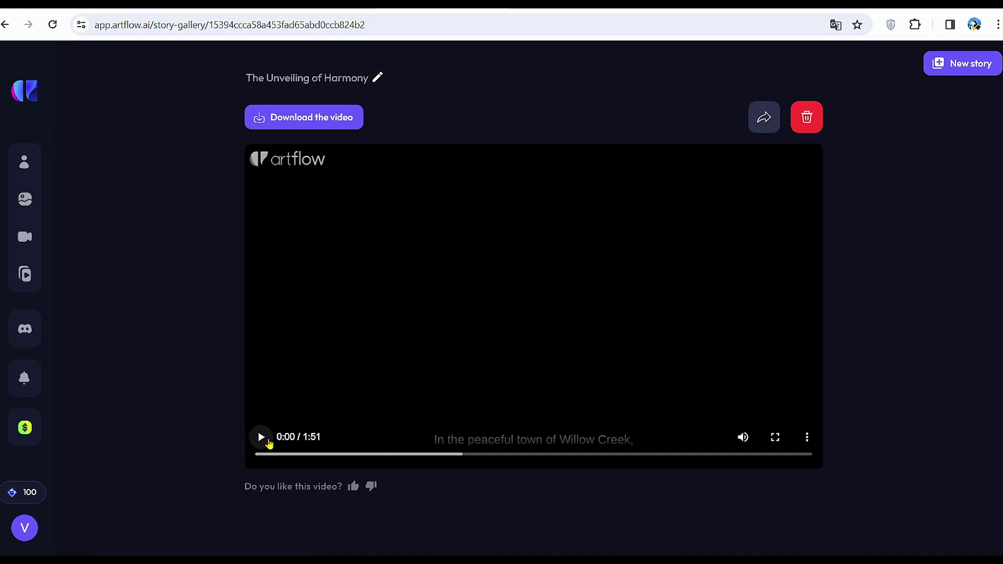
- Play The Unveiling of Harmony video, download its mp4, and check the browser's downloads
left_click(268, 443)
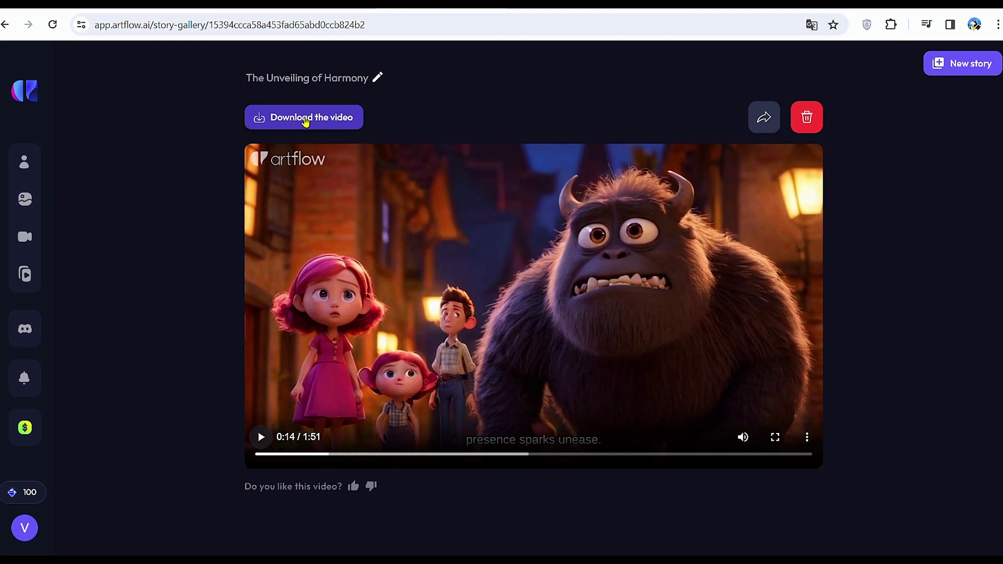
left_click(807, 437)
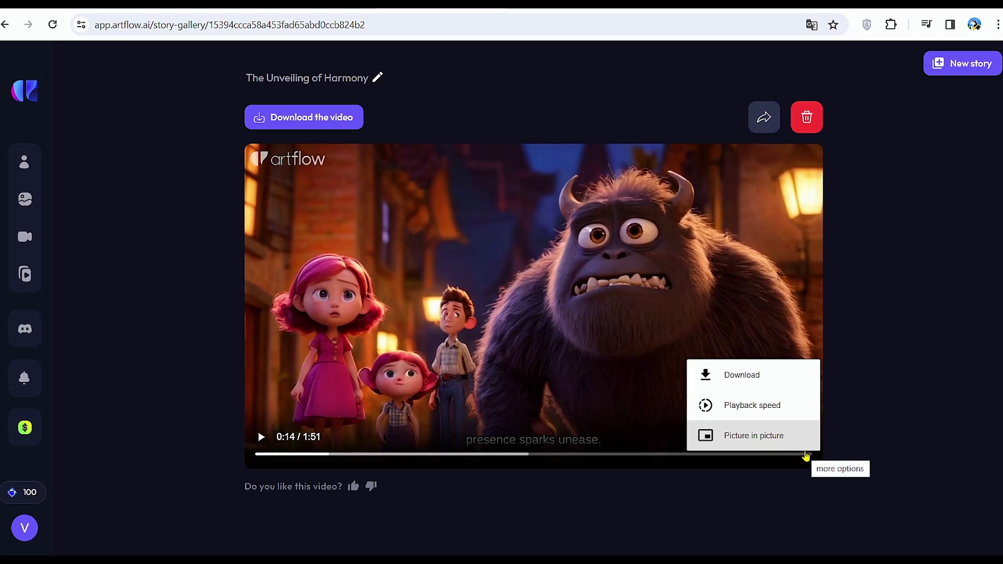
left_click(741, 380)
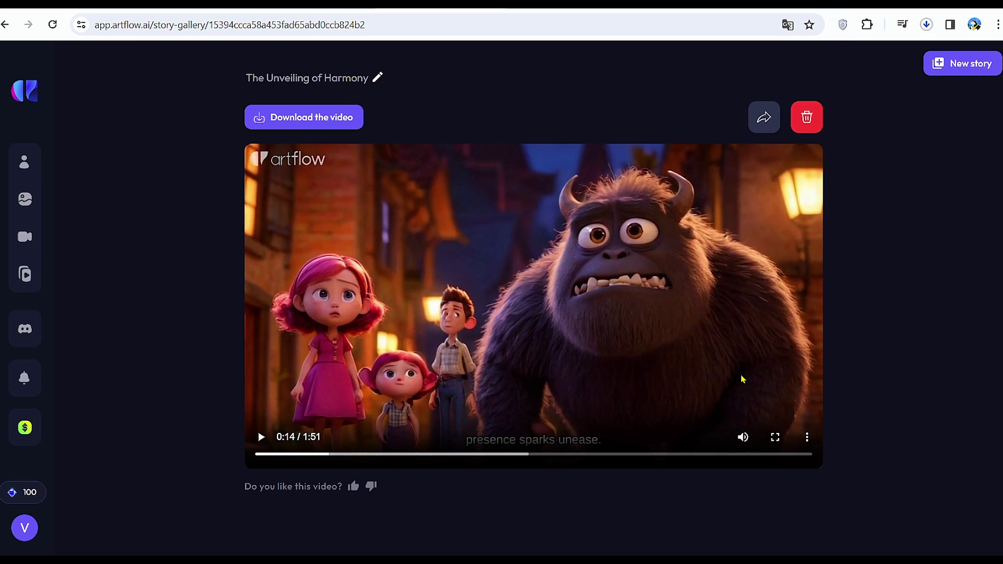
left_click(926, 26)
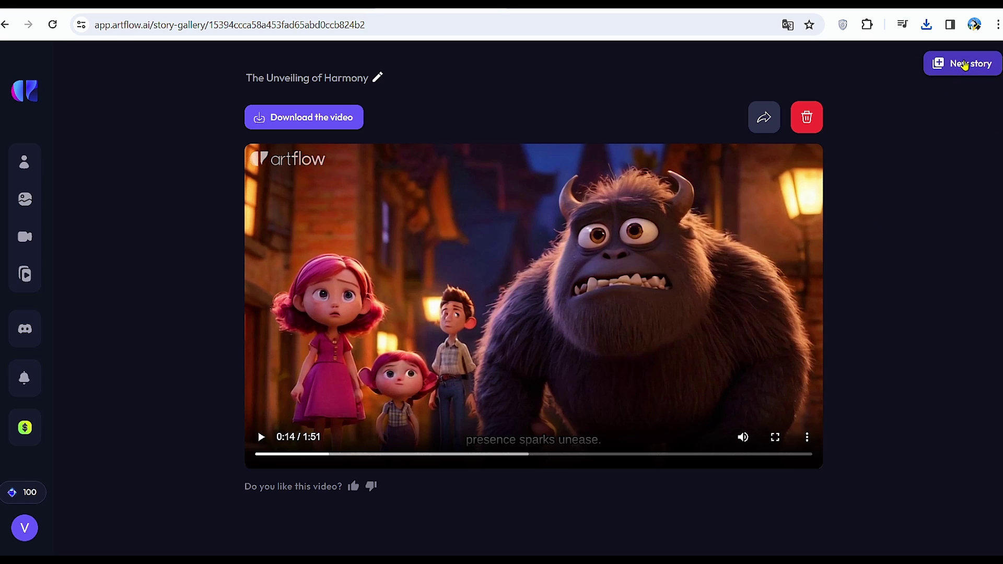
- Start a new AI-assisted story and give kids as its audience
left_click(952, 78)
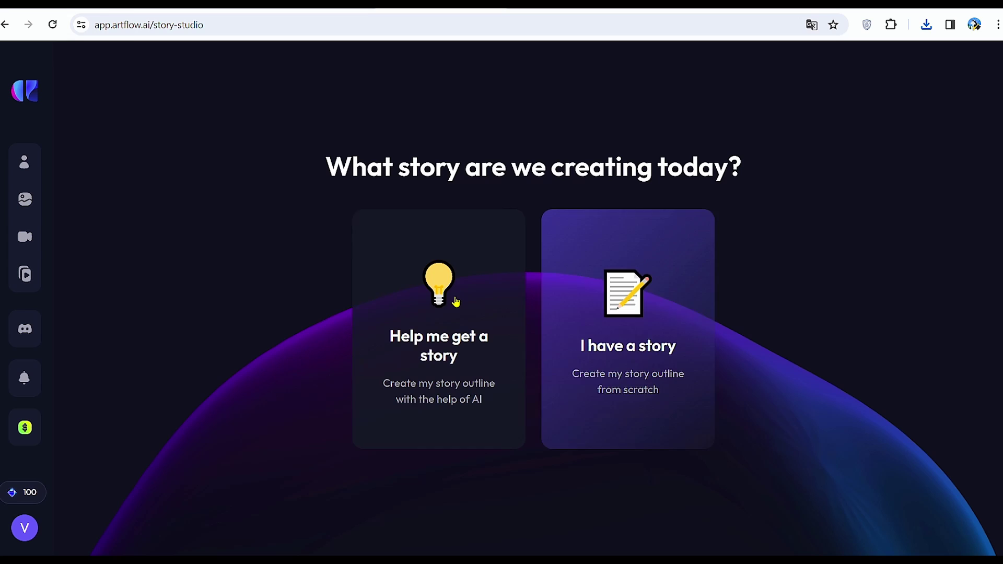
left_click(447, 325)
left_click(477, 336)
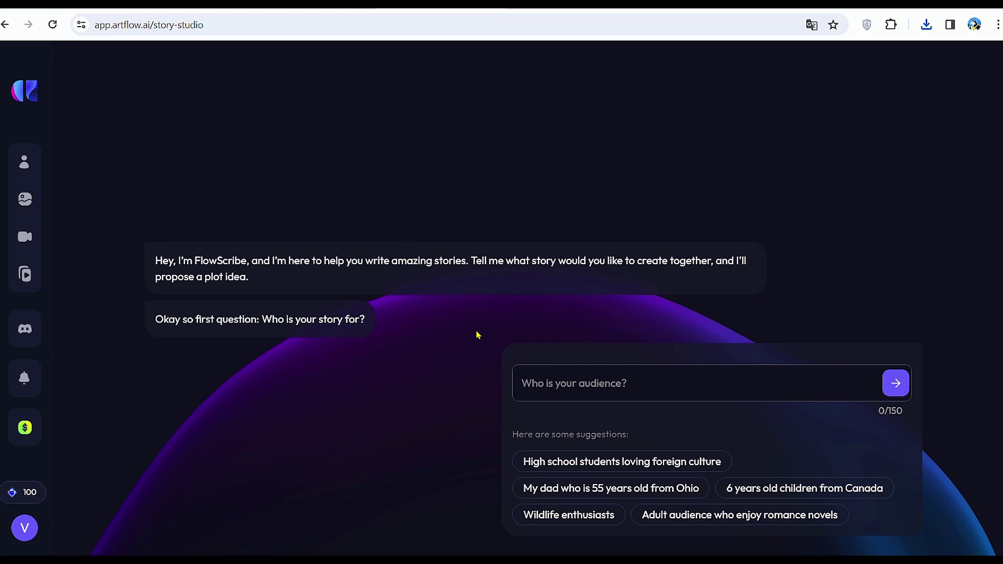
left_click(563, 390)
left_click(569, 388)
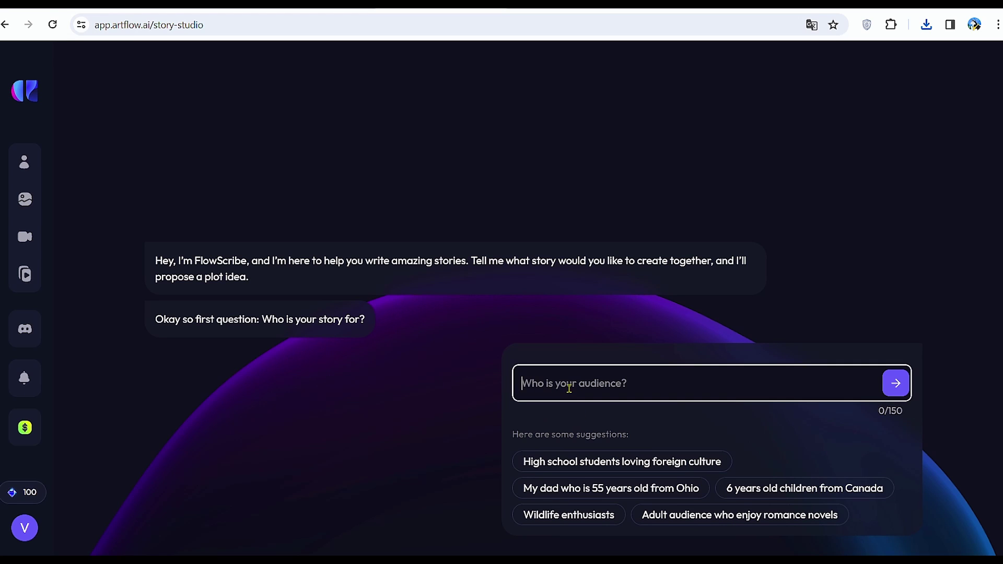
type("kids")
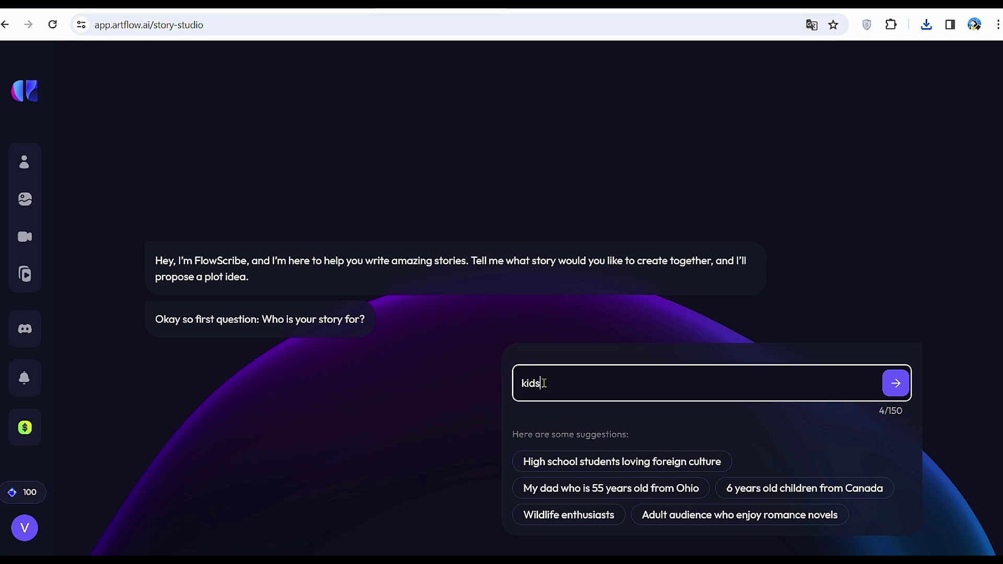
left_click(896, 384)
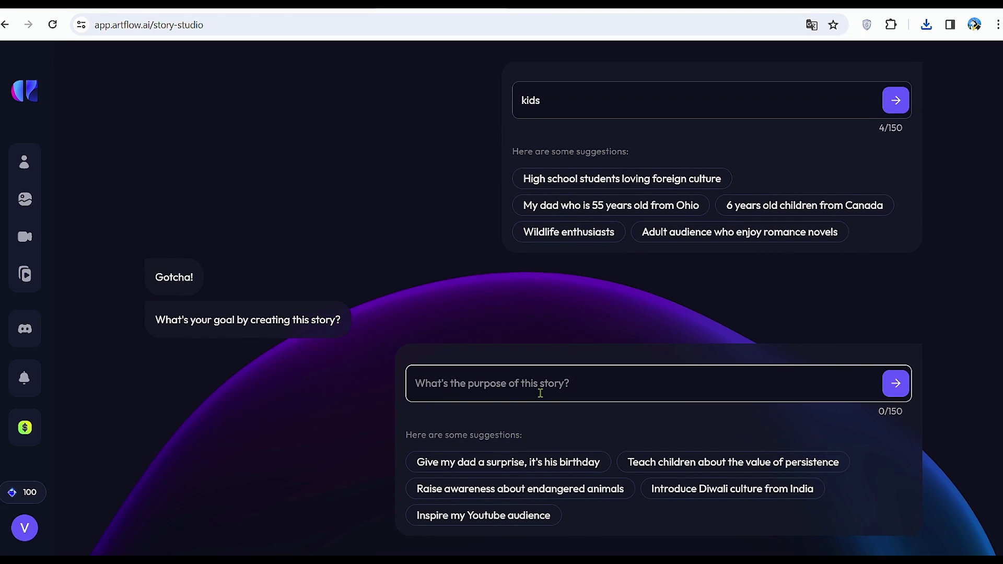
type("Inspire Children")
- Set the story purpose to Inspire Children and the genre to Children's Story
left_click_drag(510, 385, 398, 386)
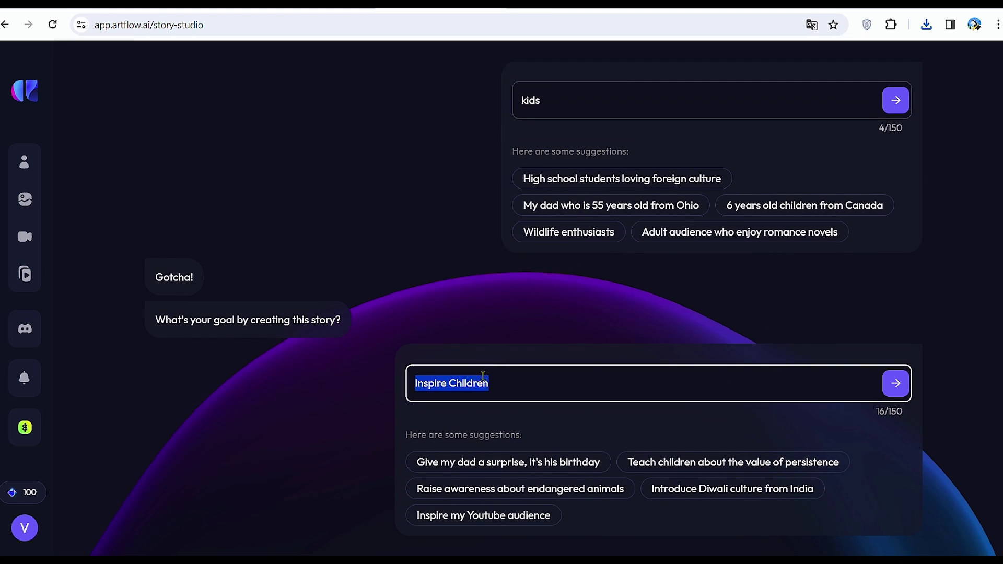
left_click(527, 384)
key("Return")
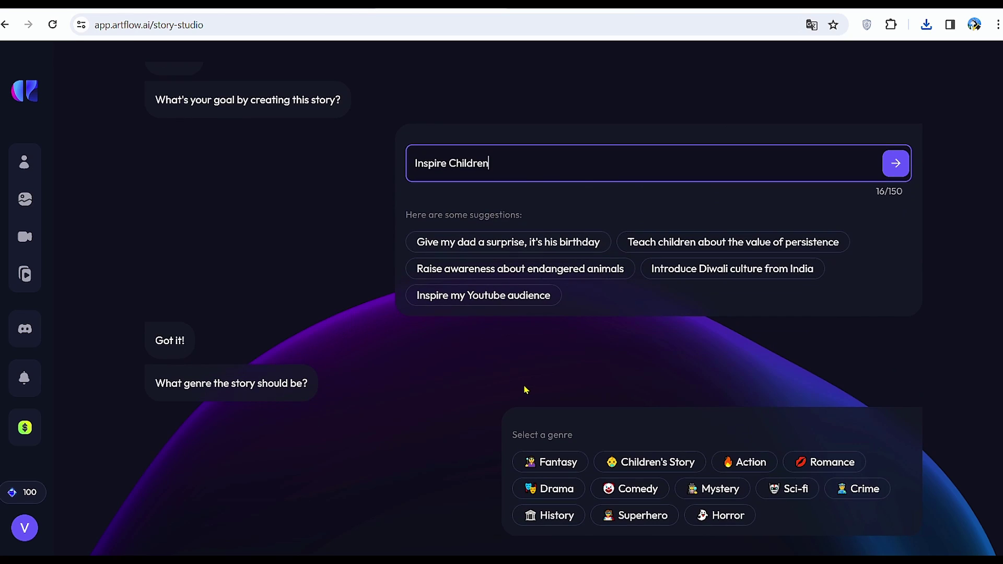
left_click_drag(574, 443, 482, 444)
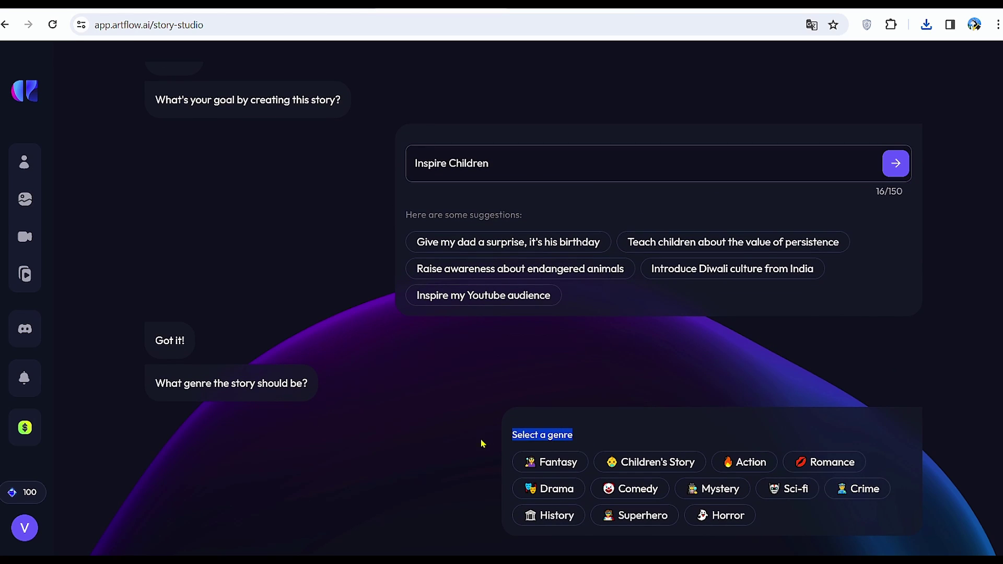
left_click(658, 463)
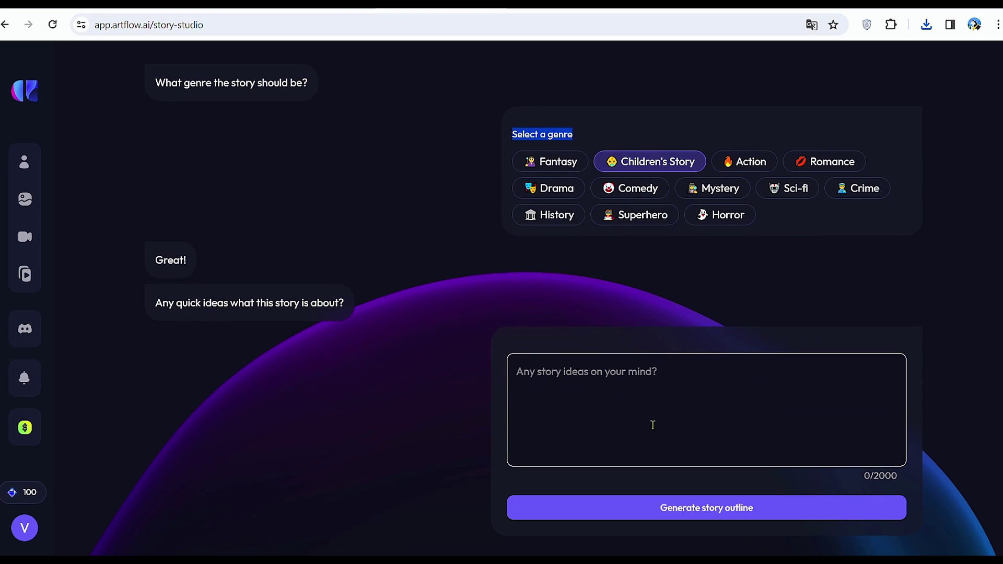
- Paste The Brave Little Firefly idea from ChatGPT and generate the story outline
left_click(638, 381)
left_click_drag(285, 199, 611, 228)
right_click(612, 227)
left_click(562, 223)
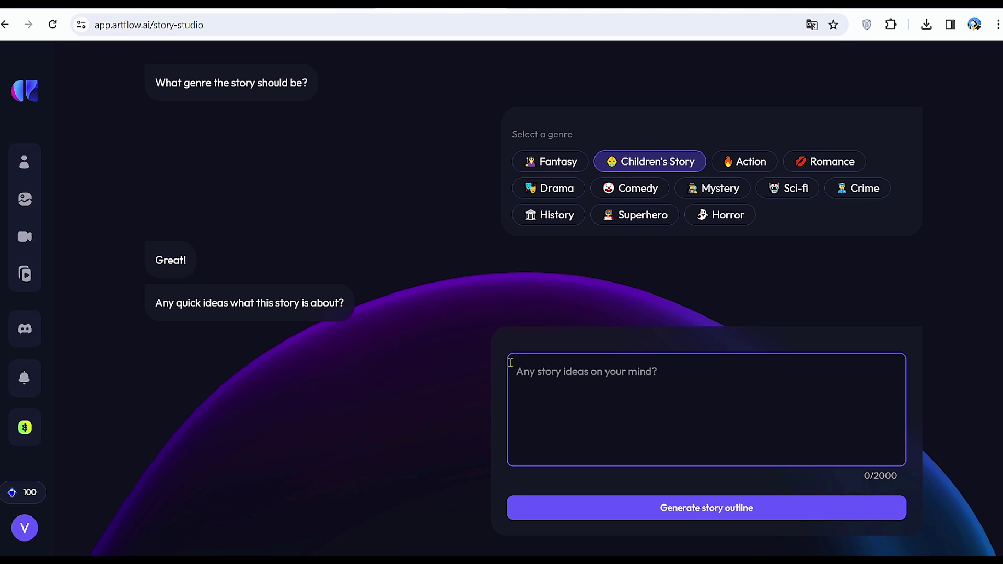
right_click(530, 373)
left_click(592, 208)
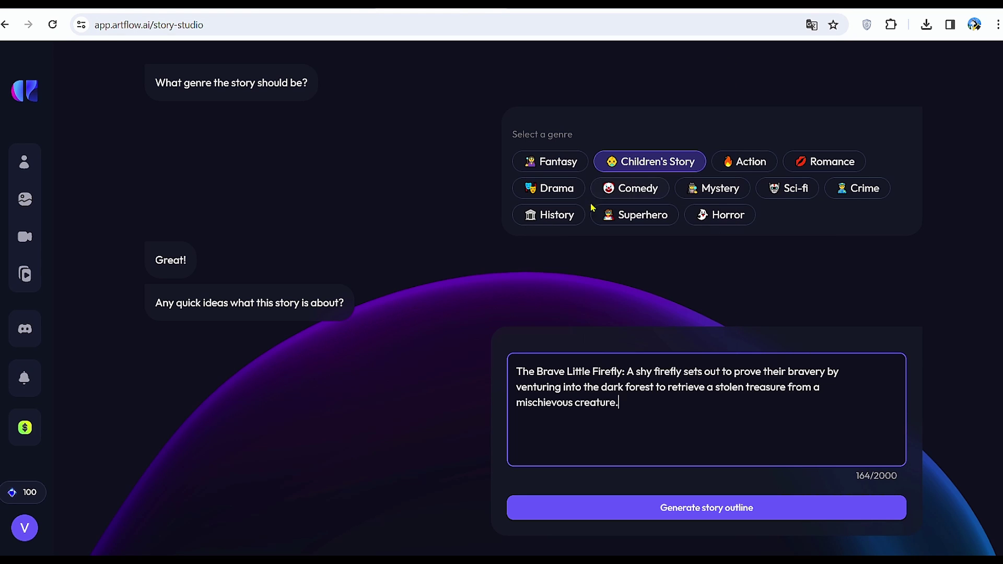
left_click(706, 509)
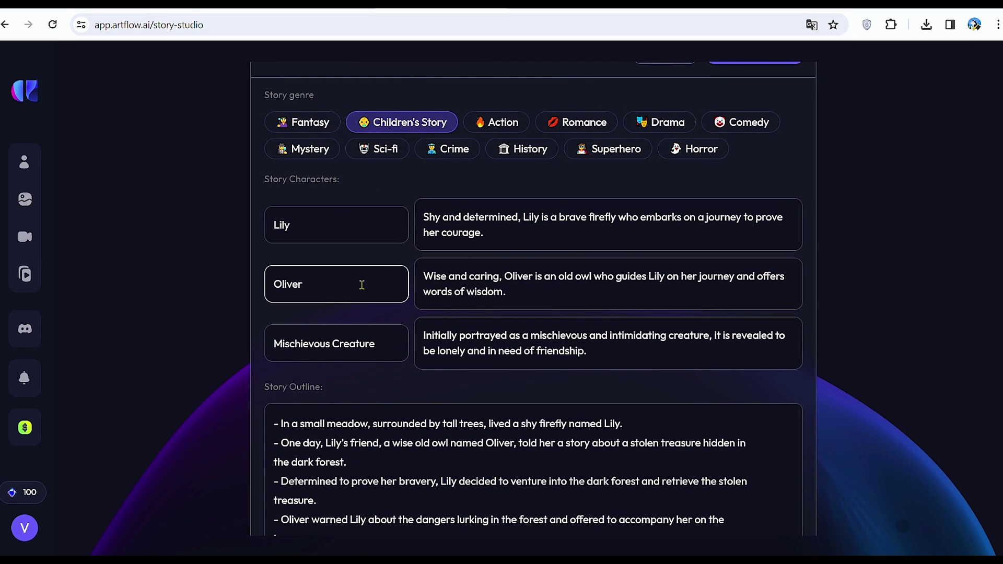
scroll(358, 284, "down", 2)
scroll(314, 259, "down", 1)
- Review the firefly outline with Lily, Oliver and the creature, then create the story
left_click_drag(280, 246, 453, 480)
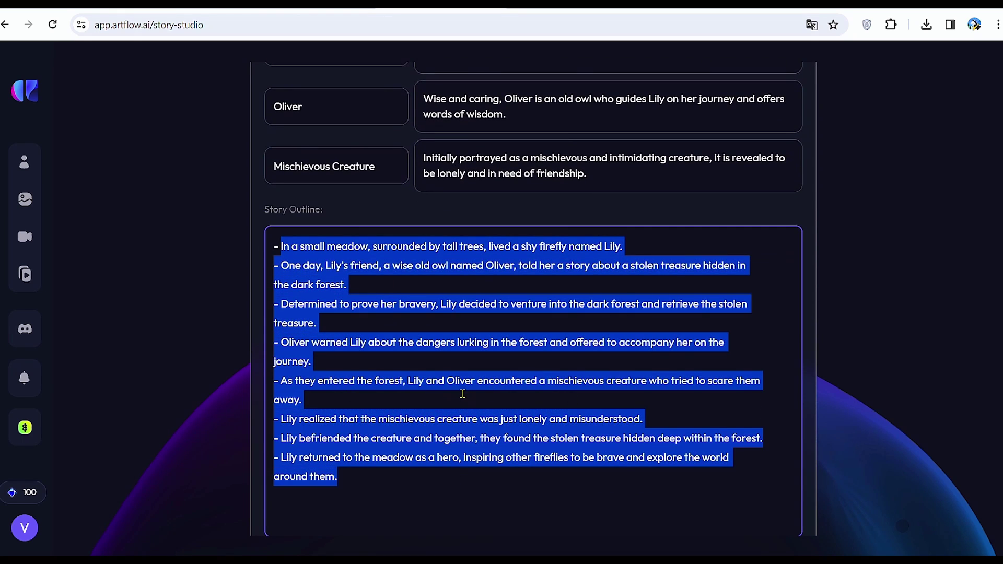
scroll(463, 399, "down", 1)
left_click(474, 417)
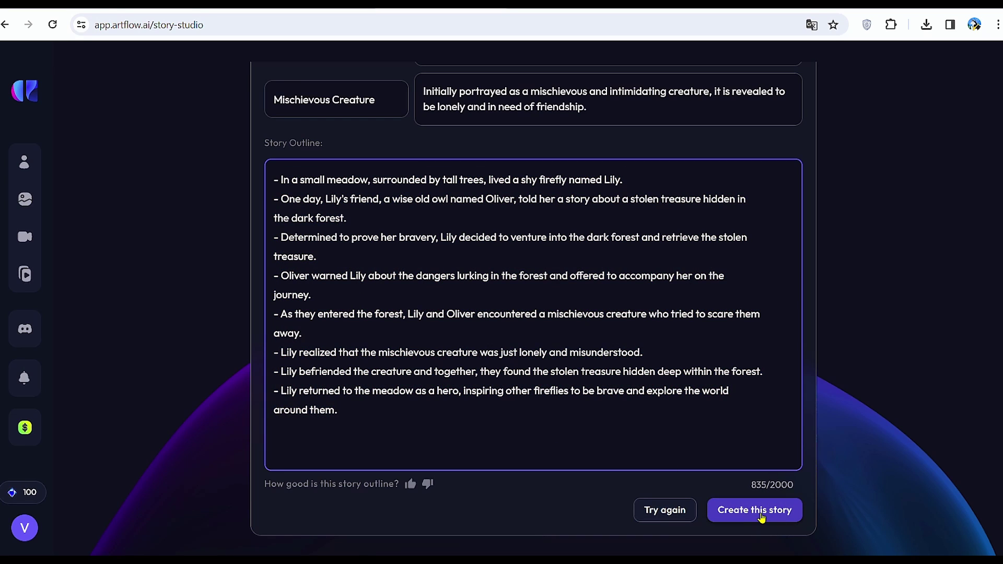
left_click(760, 517)
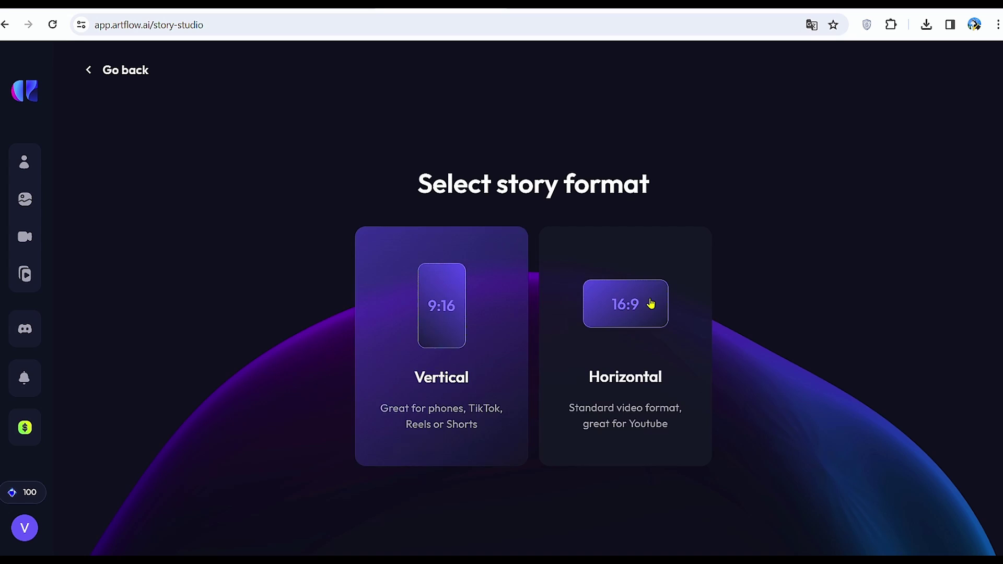
- Choose horizontal 16:9 format and 3D Cartoon style, then continue to the characters
left_click(617, 310)
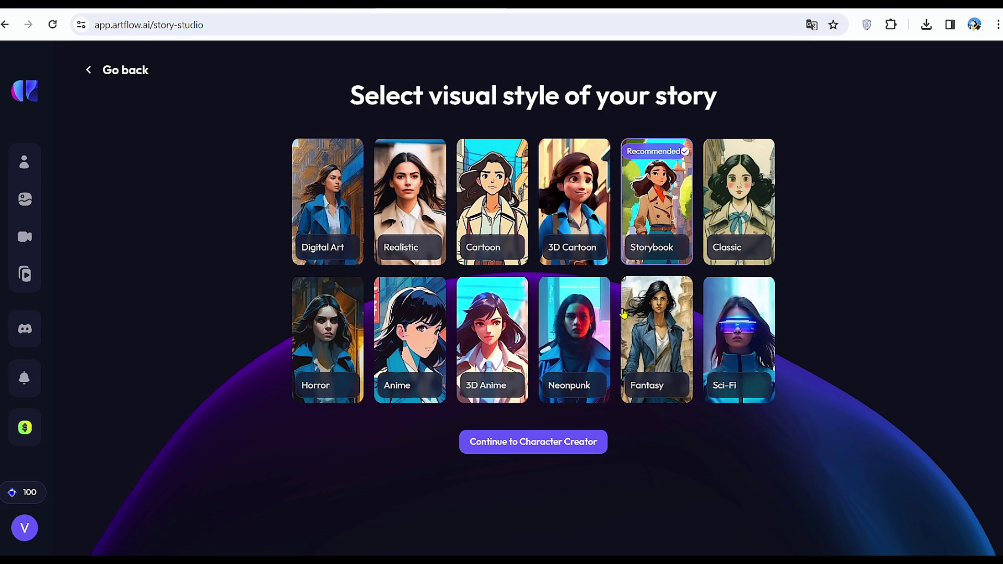
left_click_drag(639, 250, 753, 105)
left_click(838, 154)
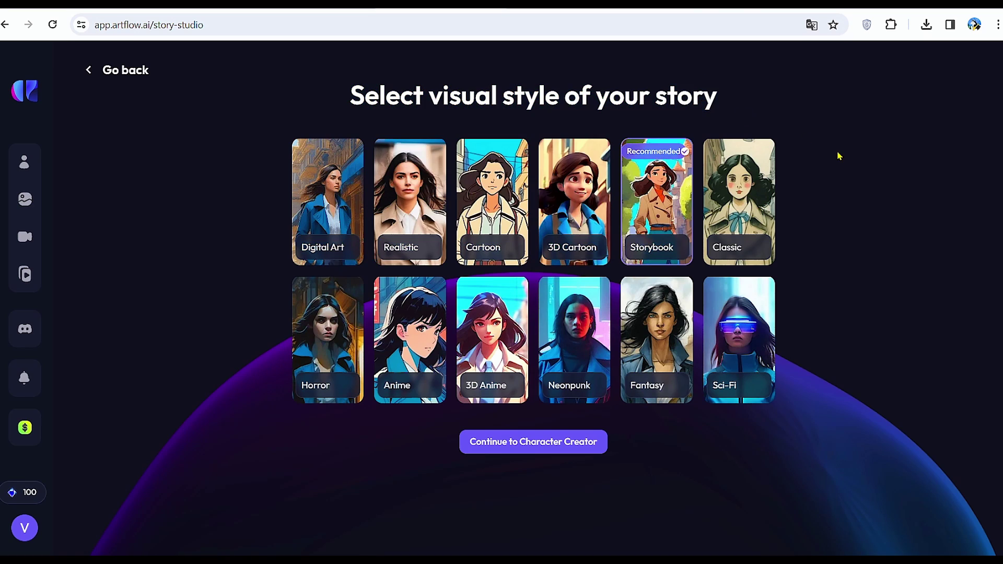
left_click(607, 202)
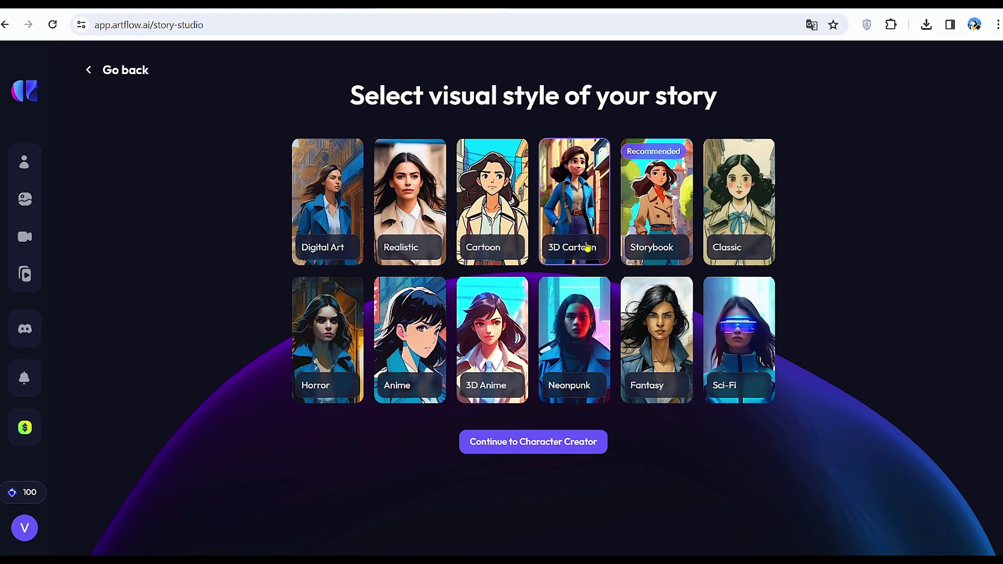
left_click(543, 444)
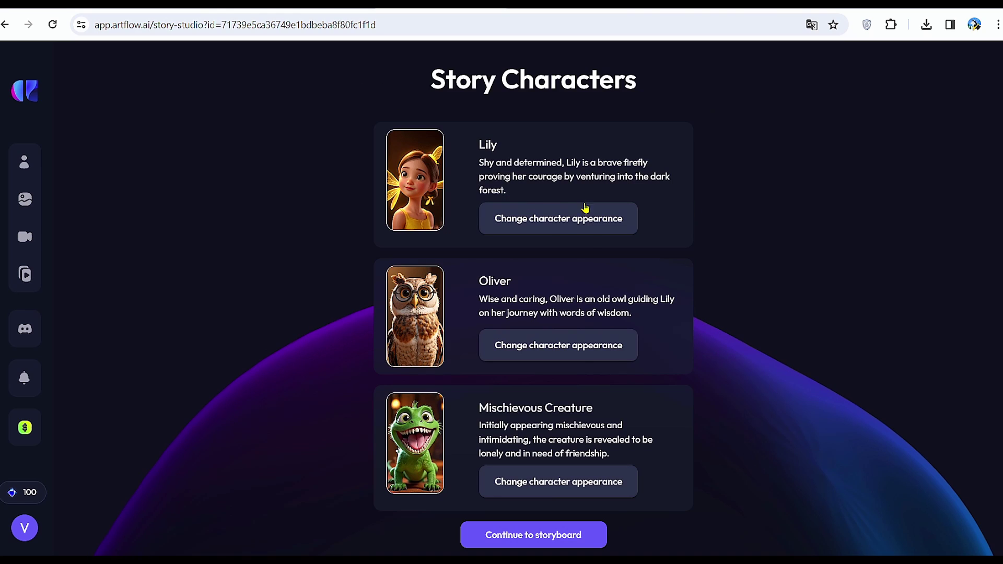
scroll(517, 251, "down", 1)
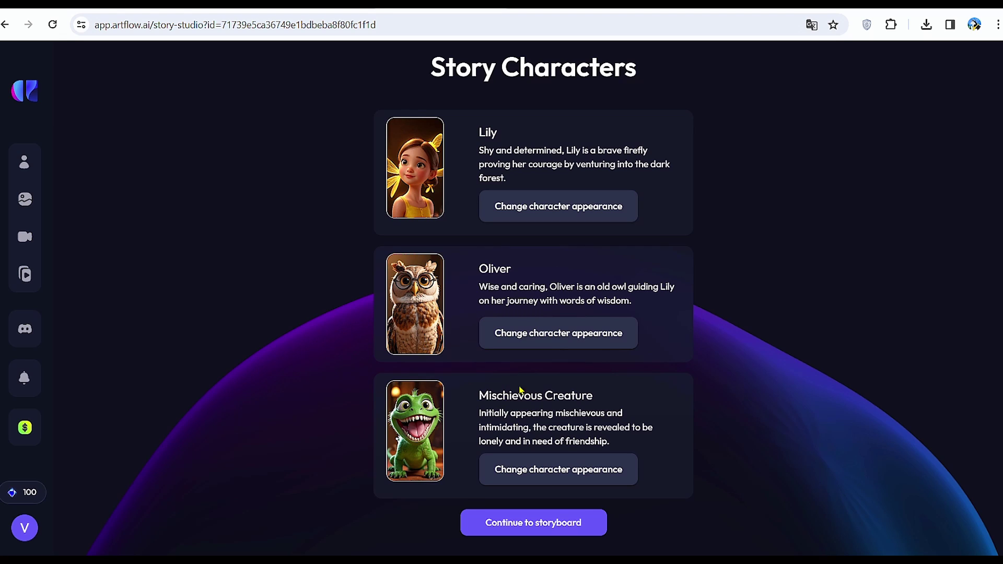
- Continue from the characters to generate The Glow of Friendship storyboard
left_click(551, 523)
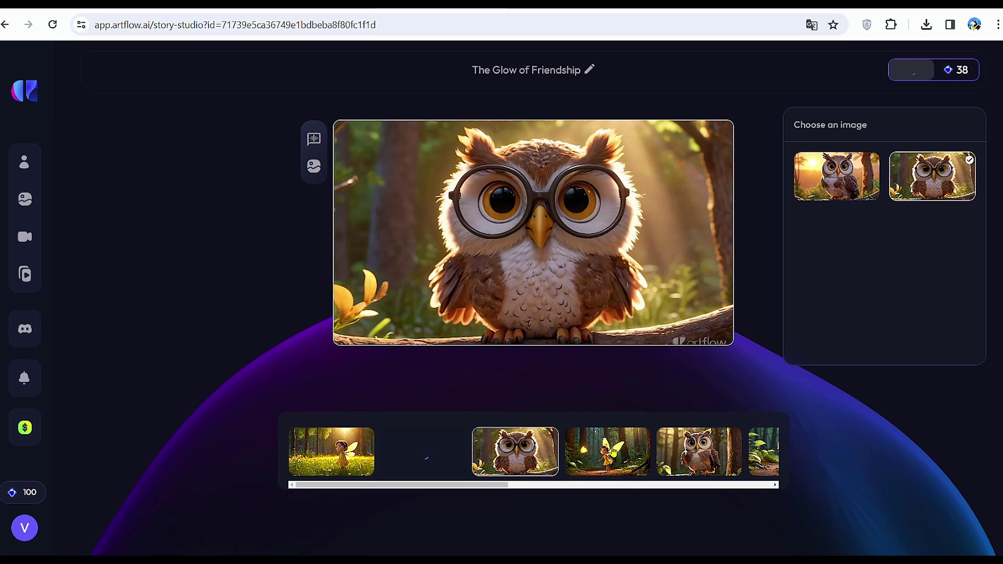
- Inspect the owl, green creature and fairy scenes, then export the story as video
left_click(689, 455)
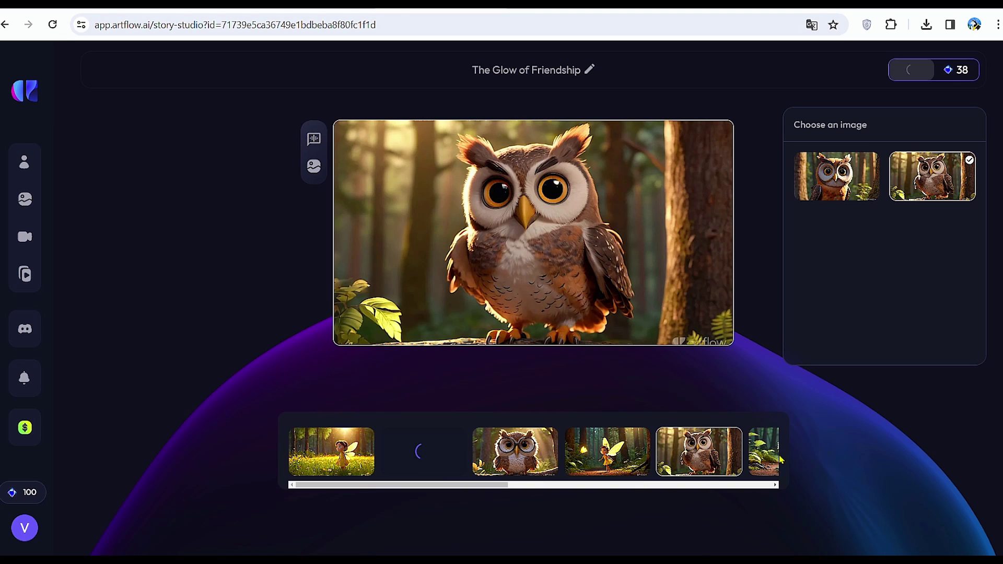
left_click_drag(463, 484, 540, 484)
left_click(631, 441)
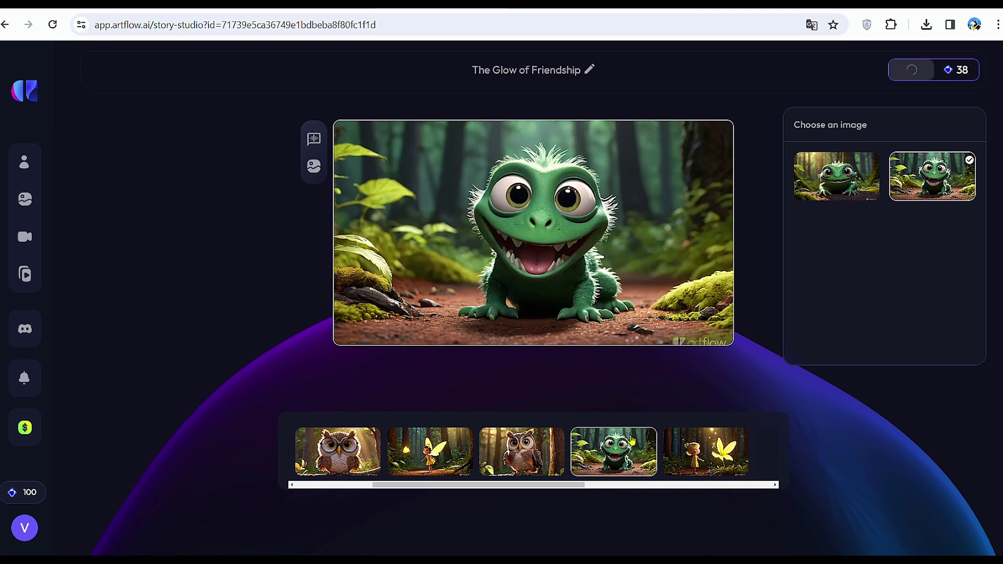
left_click(706, 462)
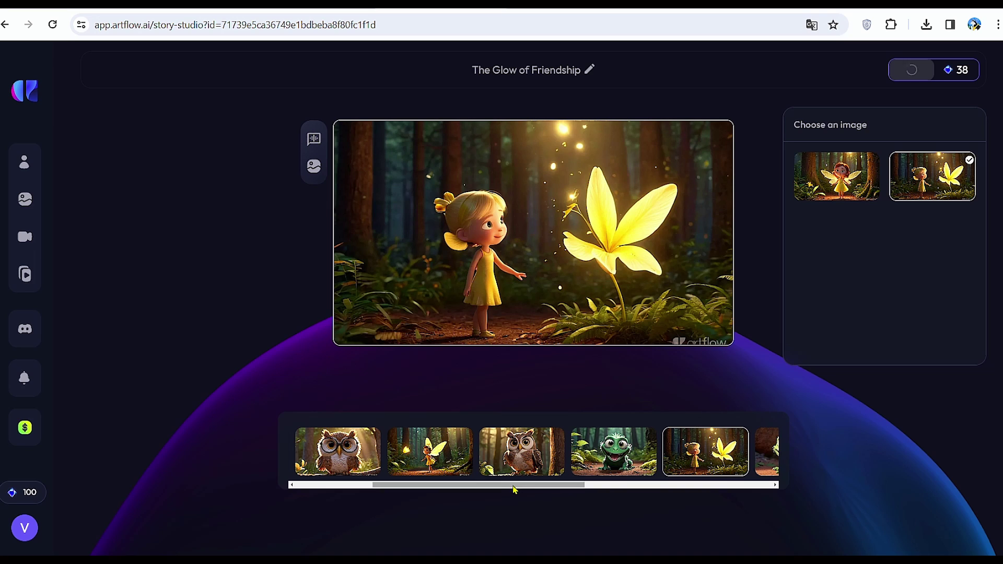
left_click_drag(518, 484, 586, 485)
left_click(652, 447)
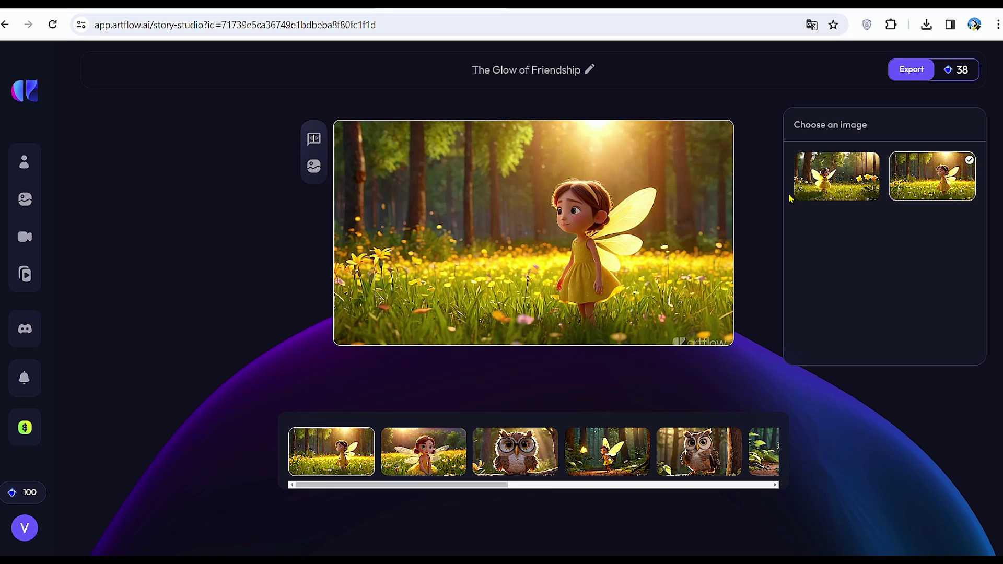
left_click(911, 70)
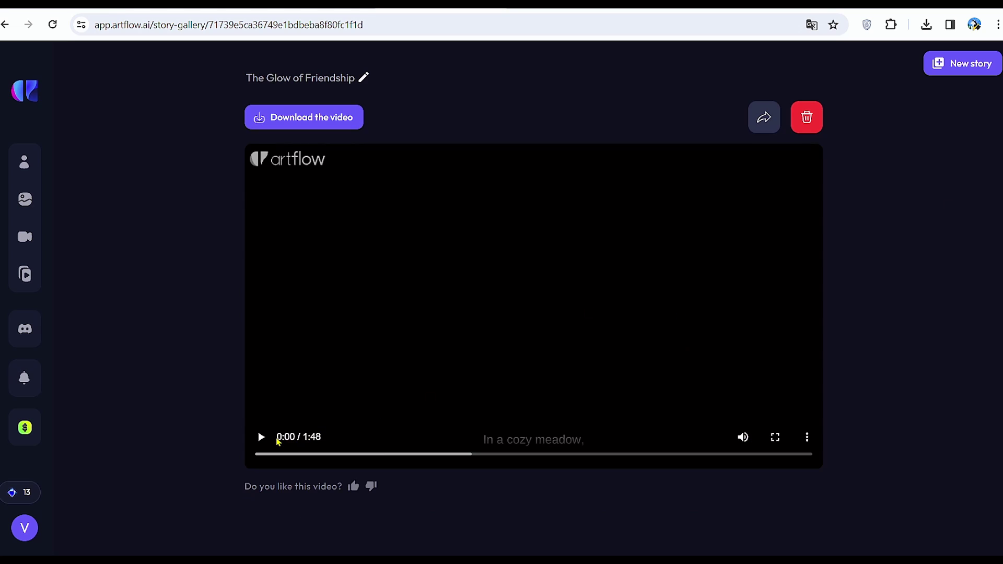
- Play the 1:48 video and skip ahead to the owl and fairy scenes
left_click(262, 438)
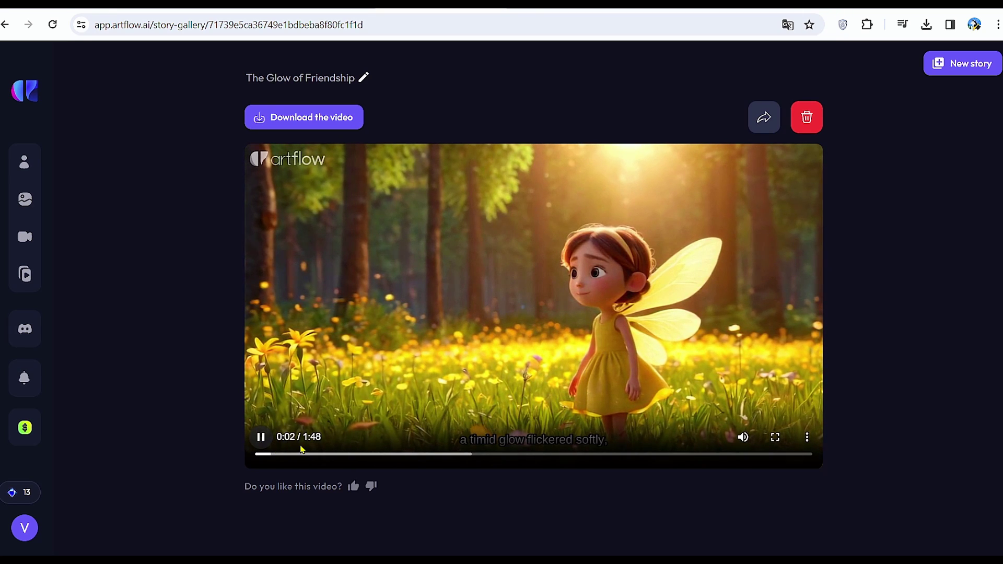
left_click(358, 455)
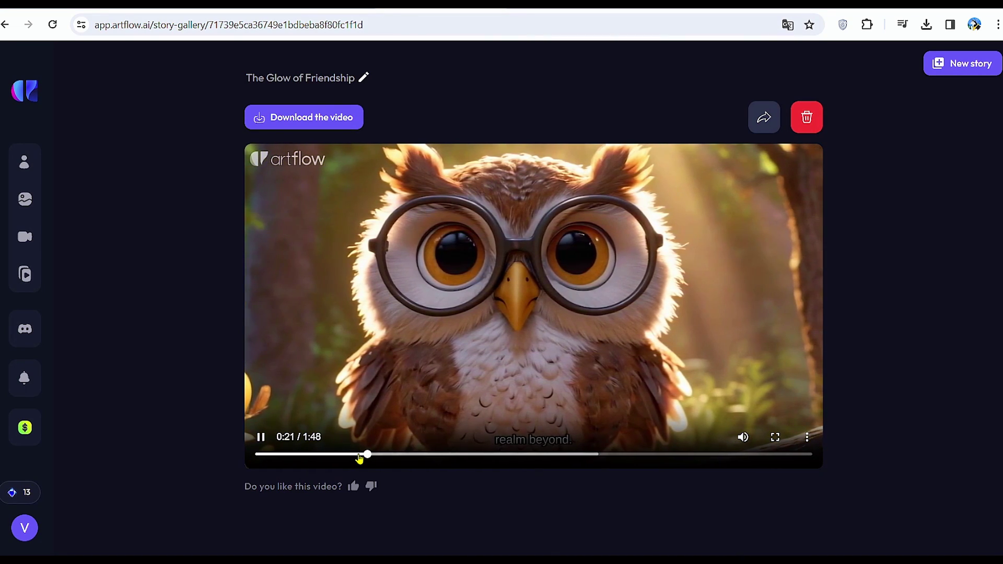
left_click(400, 456)
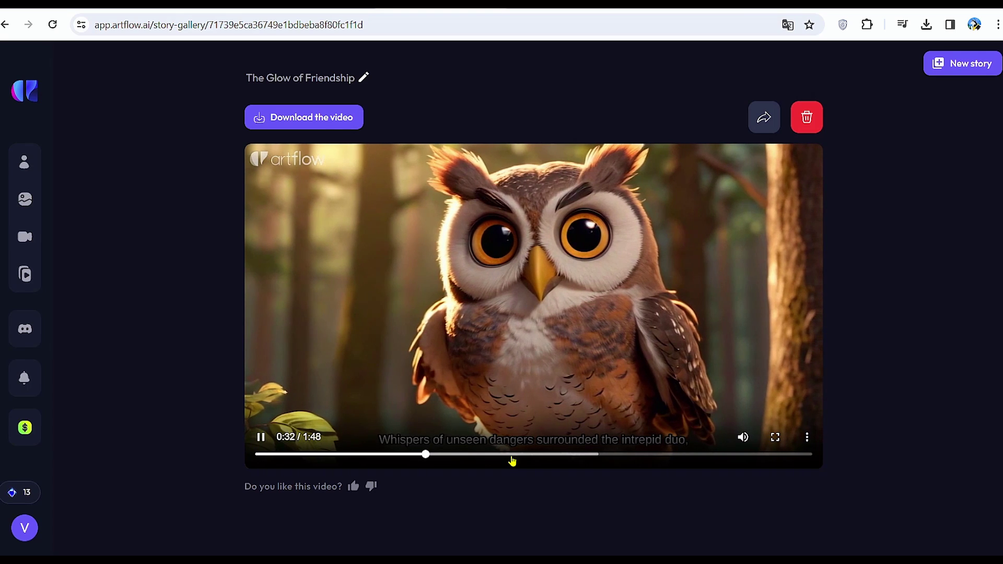
left_click(513, 456)
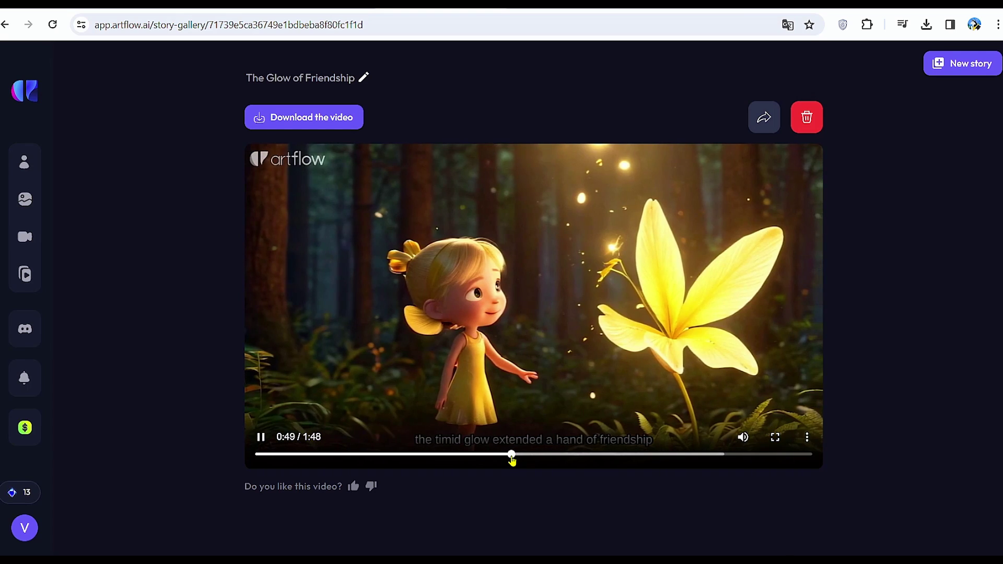